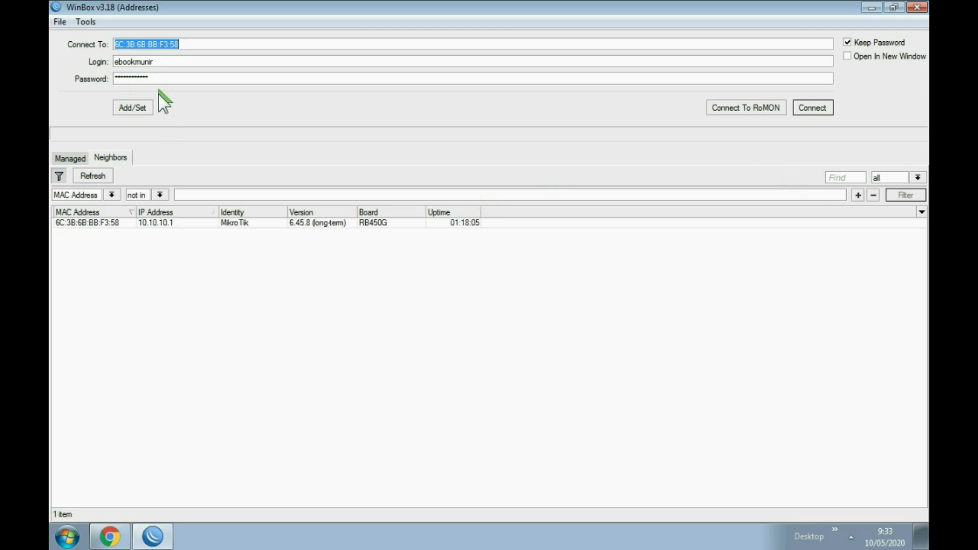
Step: Connect WinBox to the MikroTik router and select ir1's active hotspot session
left_click(96, 175)
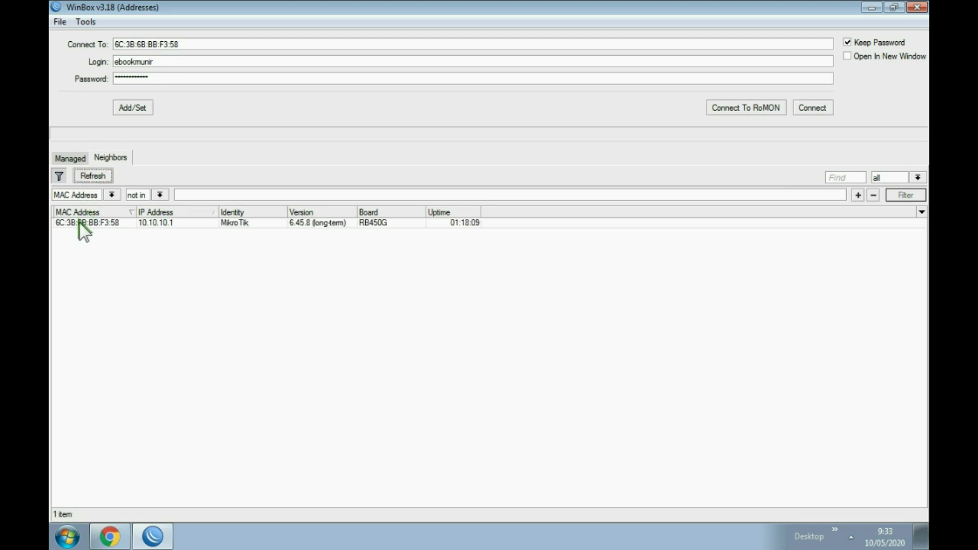
left_click(79, 222)
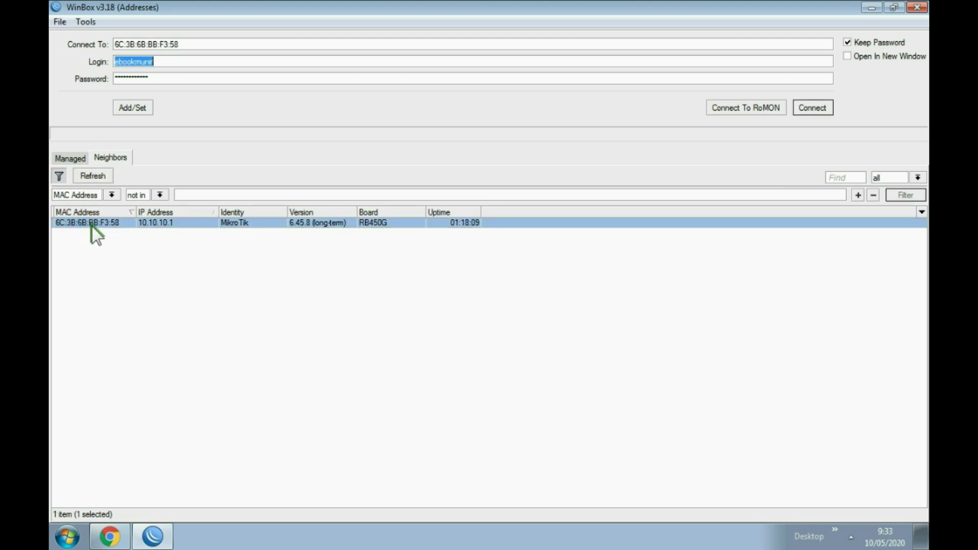
left_click(802, 109)
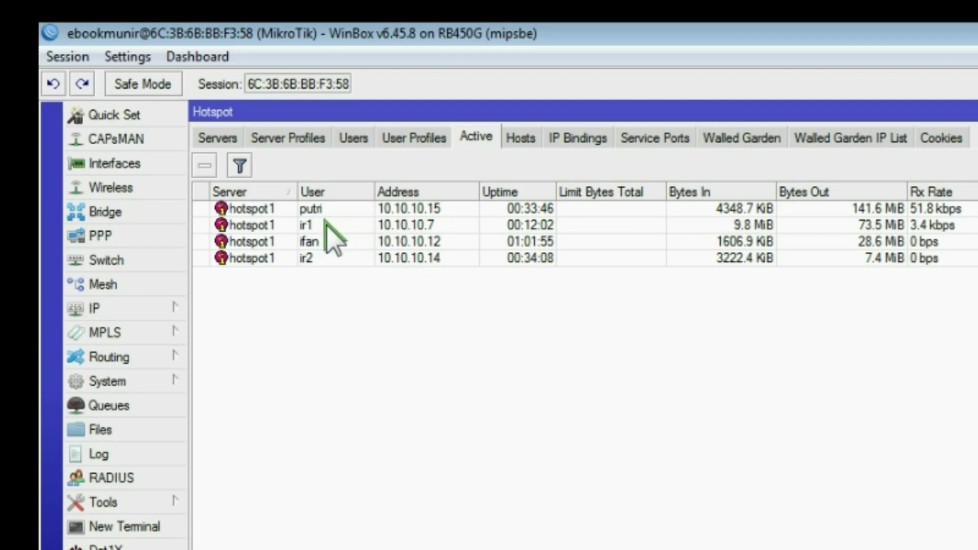
left_click(317, 226)
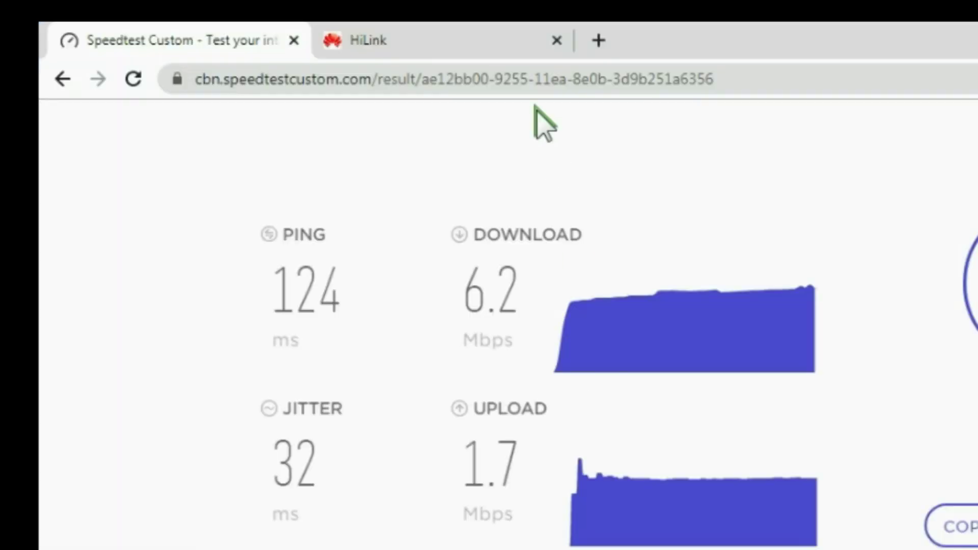
Step: Play the YouTube video 'LIMITASI BANDWIDTH PALING MUDAH - SIMPLE QUEUE - QOS' in a new Chrome tab
left_click(598, 41)
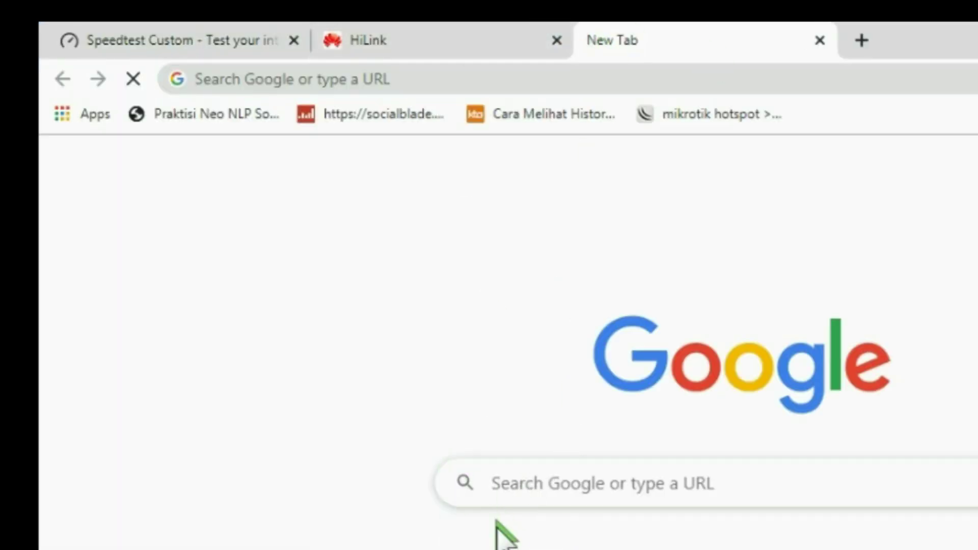
left_click(497, 542)
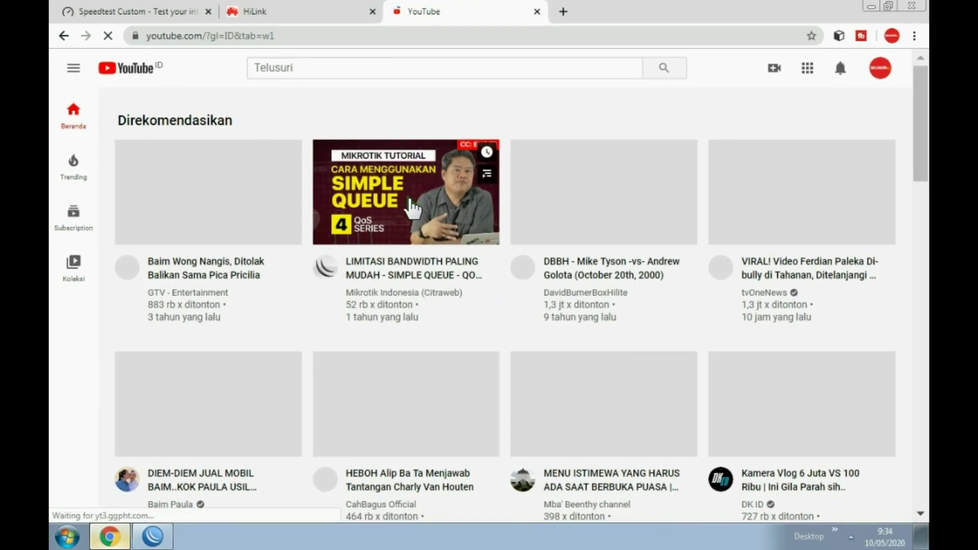
left_click(411, 206)
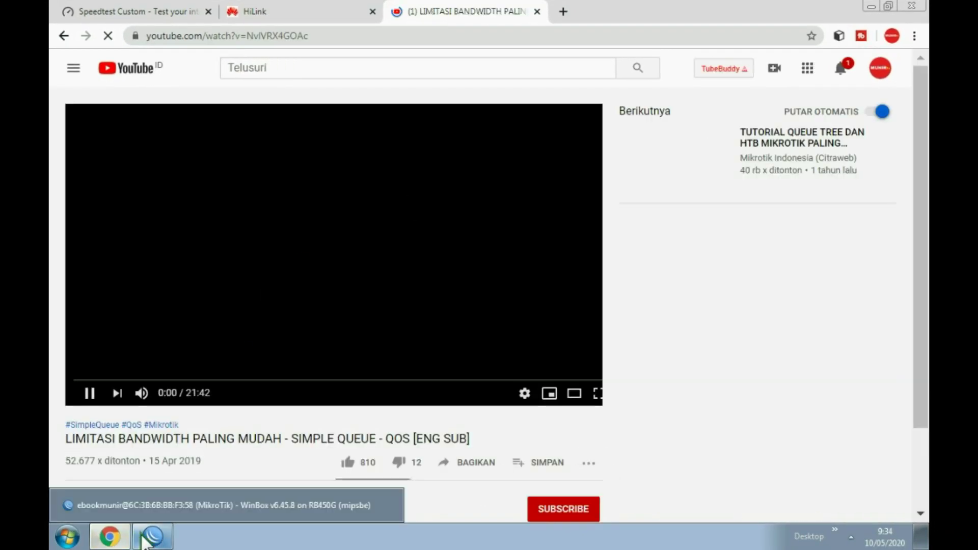
left_click(145, 538)
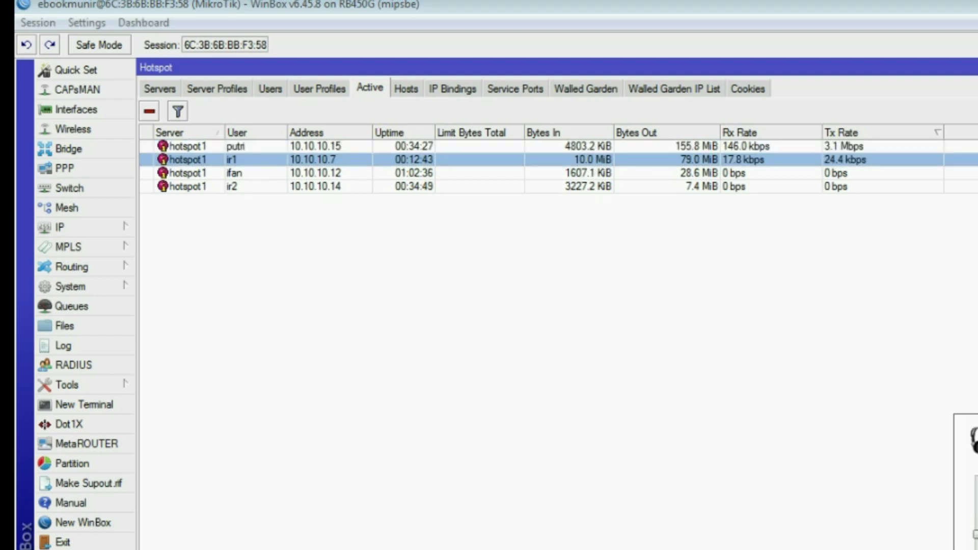
Step: Watch ir1's traffic rates in the hotspot active list, then return to Chrome
left_click(754, 303)
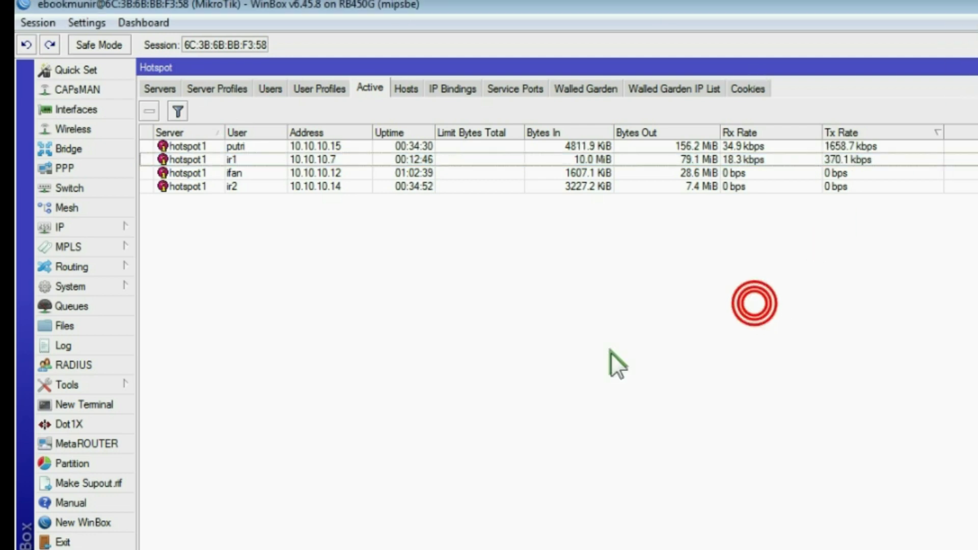
left_click(845, 148)
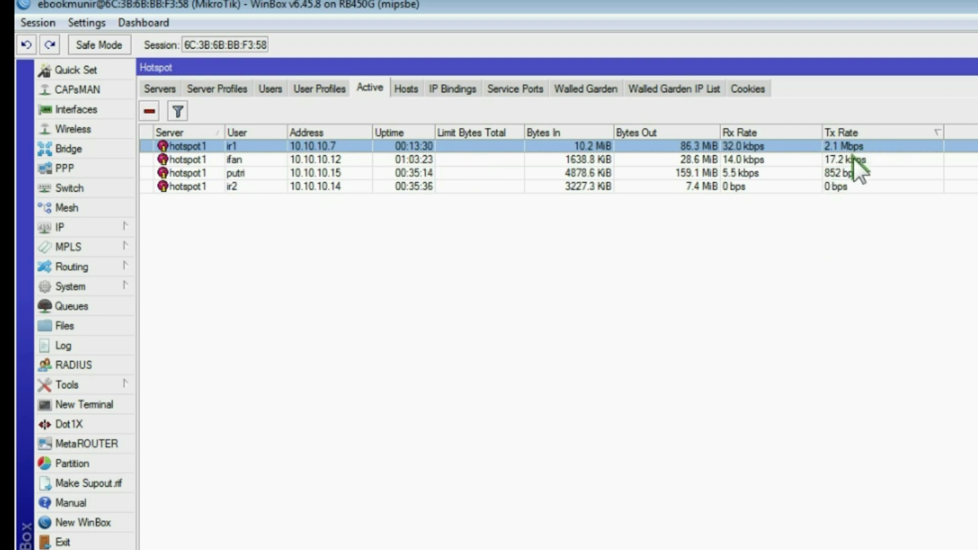
key("alt+Tab")
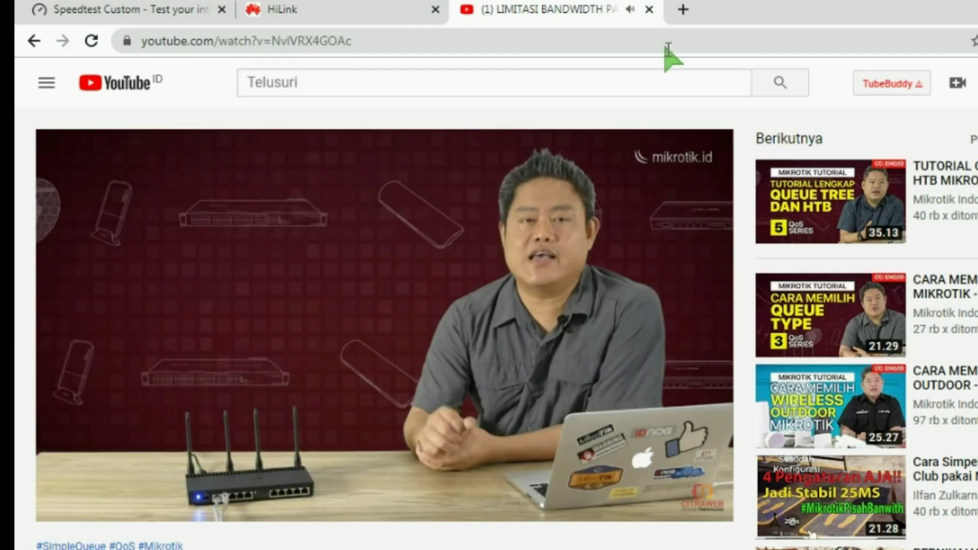
Step: Close the YouTube tab and return to WinBox
left_click(648, 10)
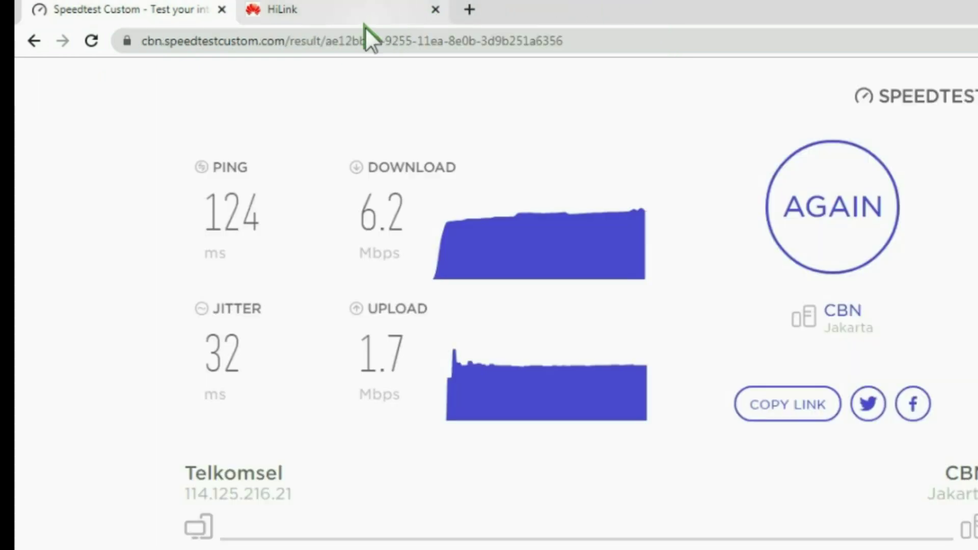
key("alt+Tab")
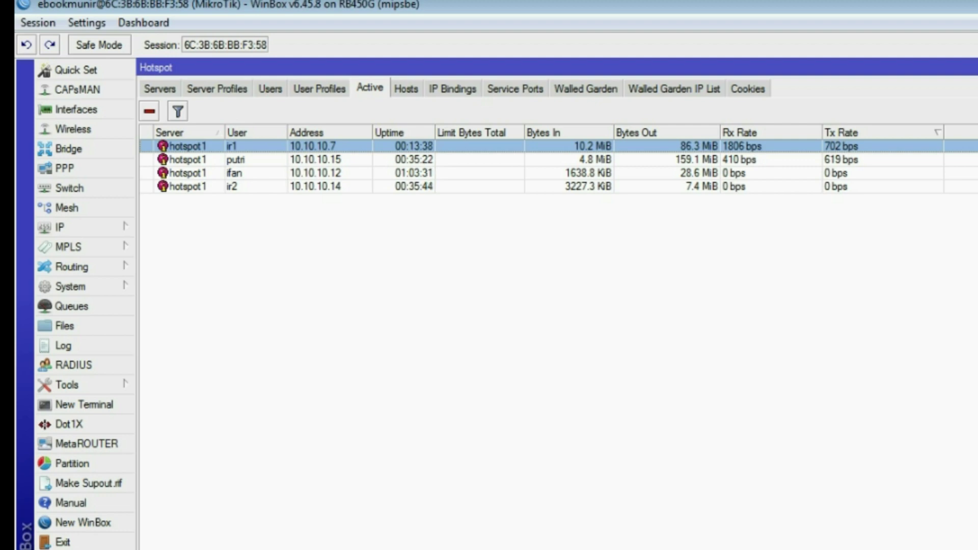
Step: Close the Hotspot window and start a new simple queue from the Queue List
key("Escape")
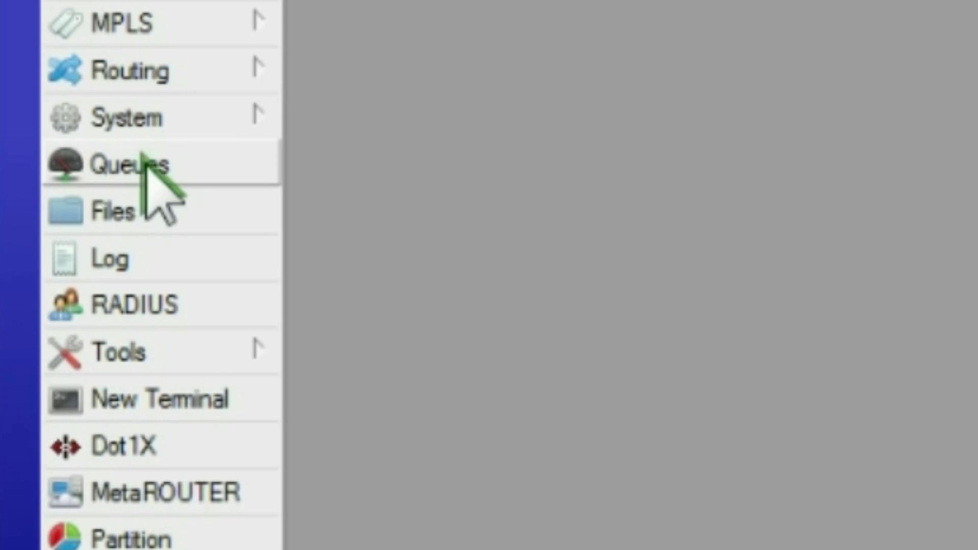
left_click(150, 163)
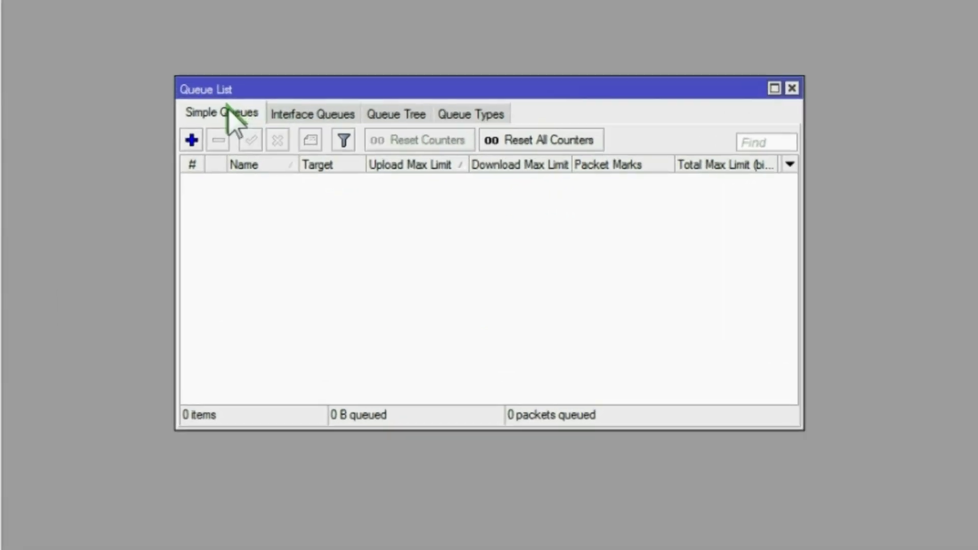
left_click(319, 211)
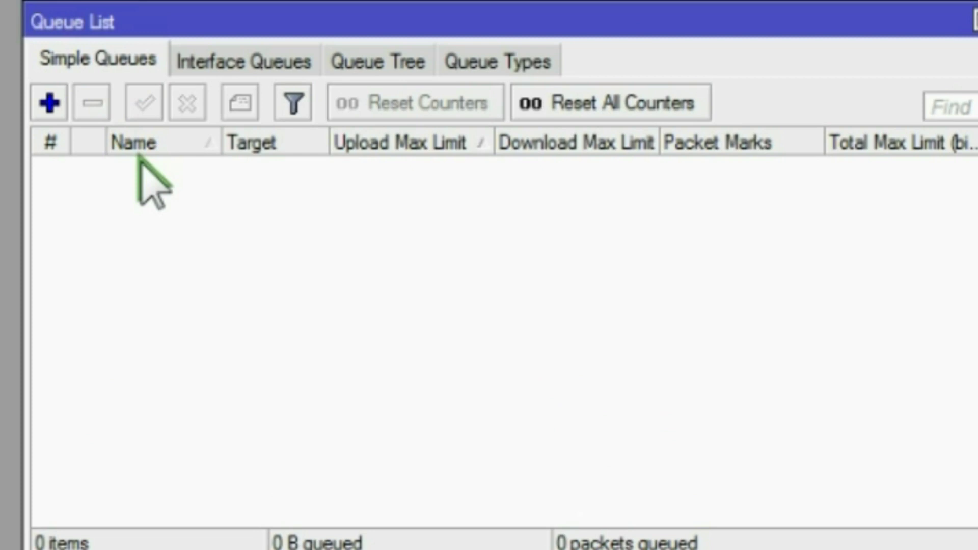
left_click(85, 48)
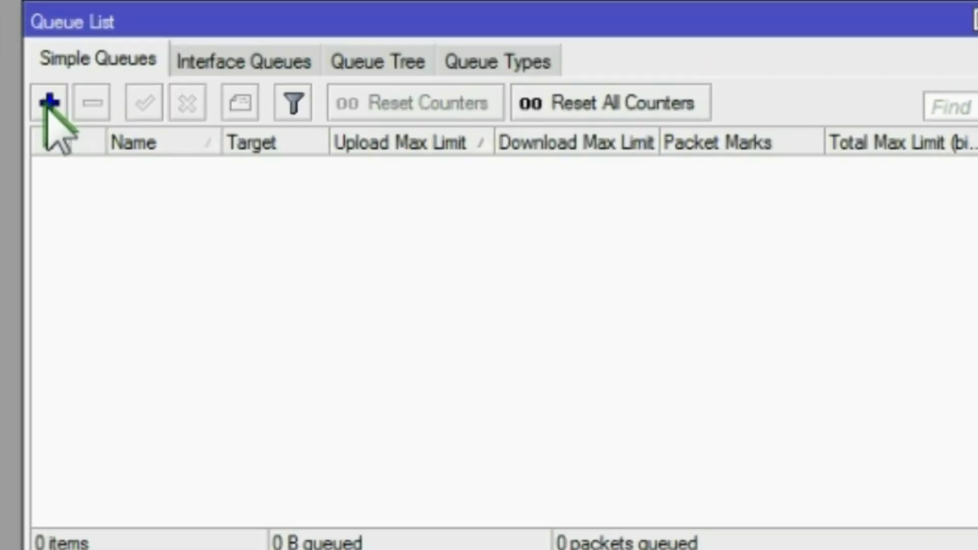
left_click(110, 120)
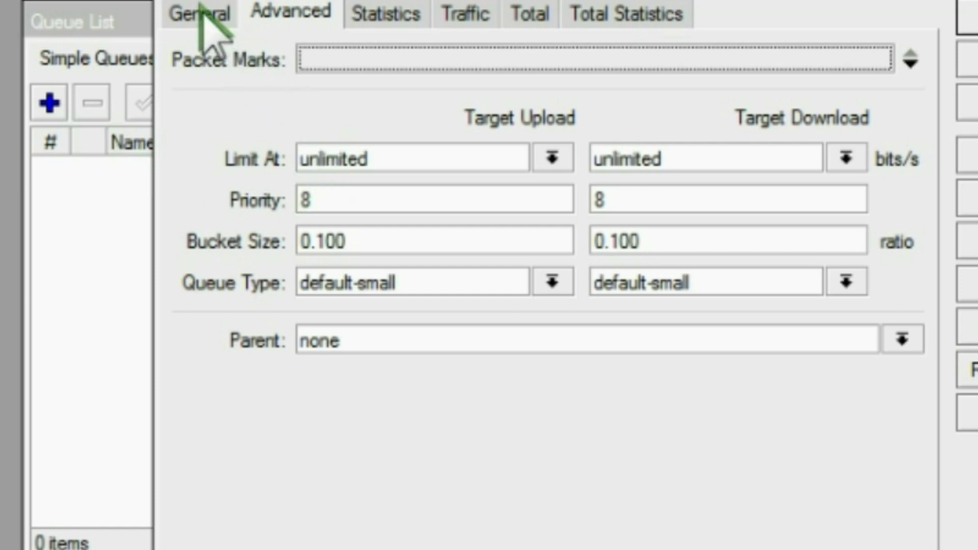
left_click(202, 13)
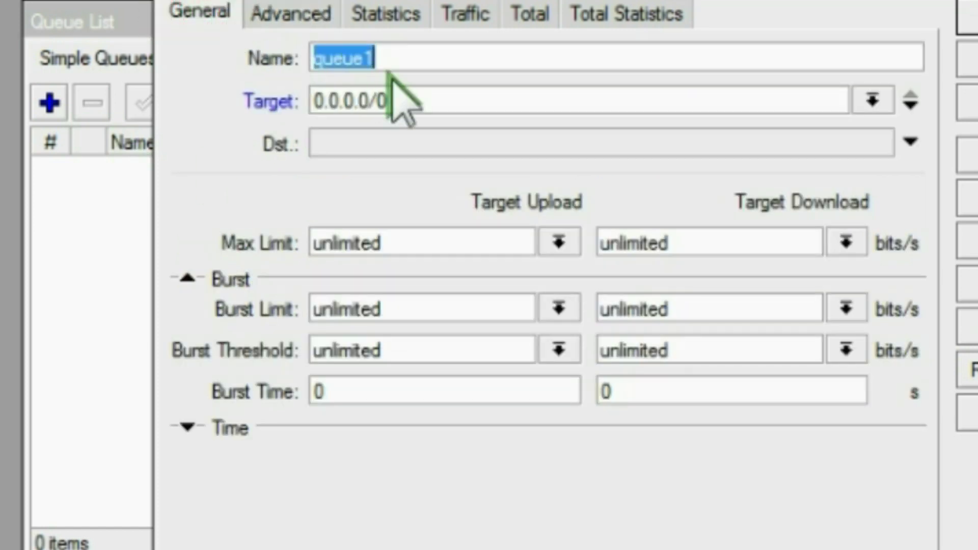
Step: Name the new simple queue 'Limit'
left_click(400, 55)
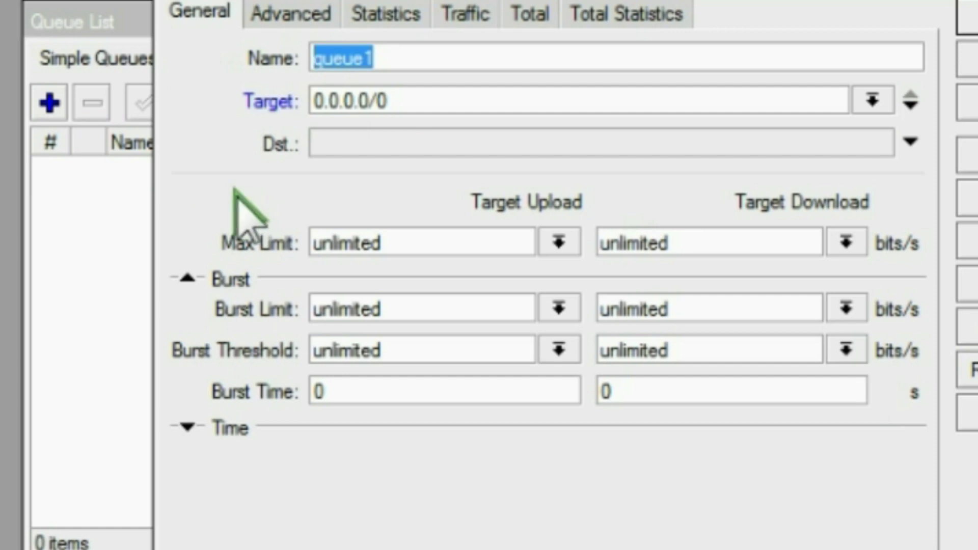
type("Lik")
key("BackSpace")
key("BackSpace")
key("BackSpace")
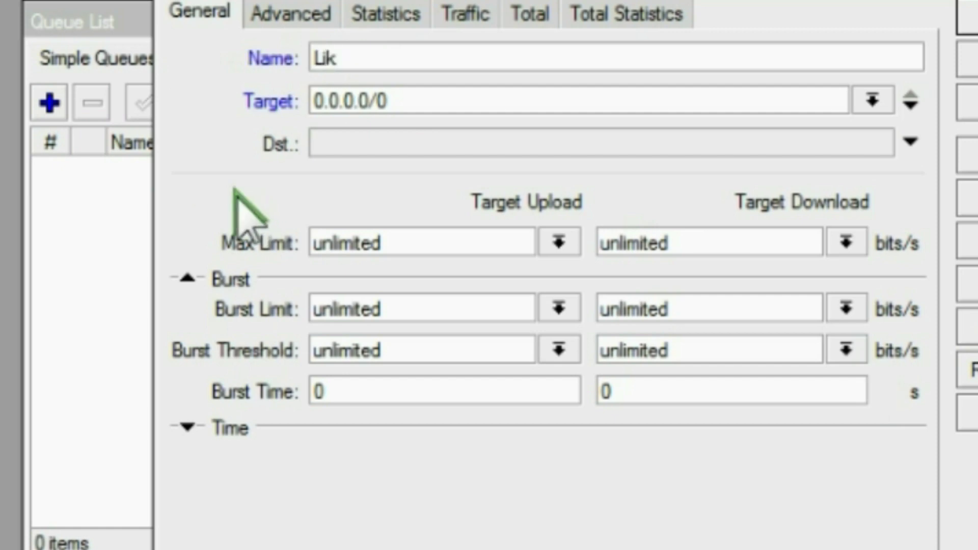
type("Limit")
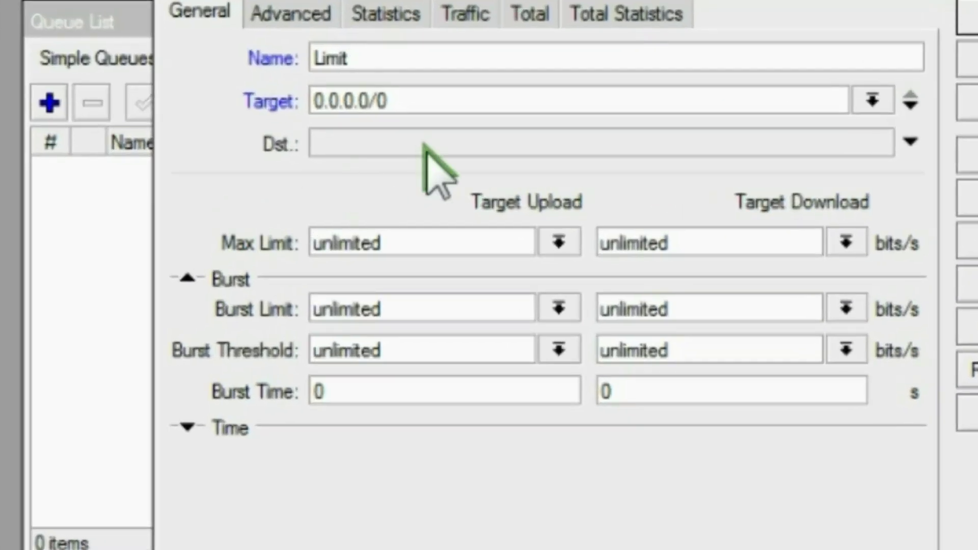
Step: Copy the 10.10.10.0 network from IP Addresses and set the queue target to 10.10.10.0/24
left_click_drag(426, 97, 201, 109)
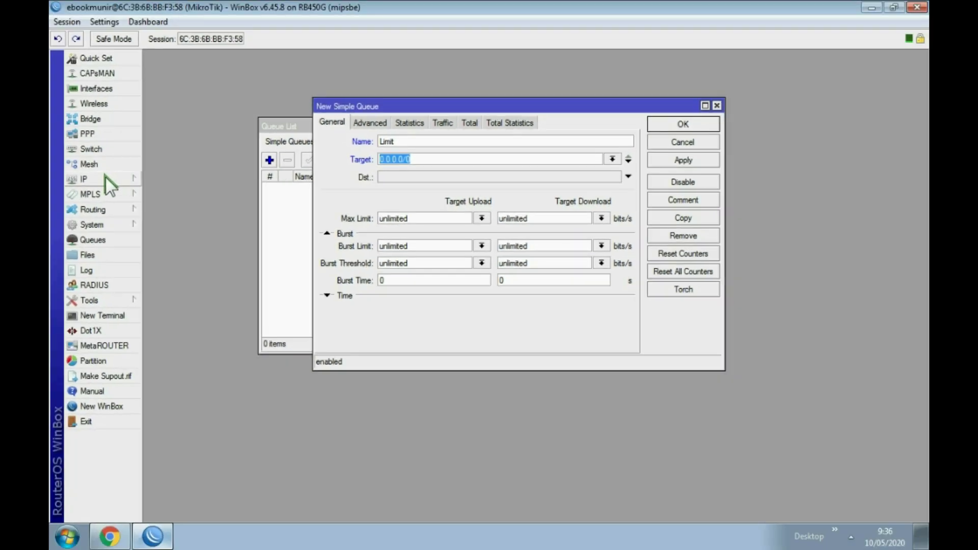
left_click(109, 178)
left_click(164, 181)
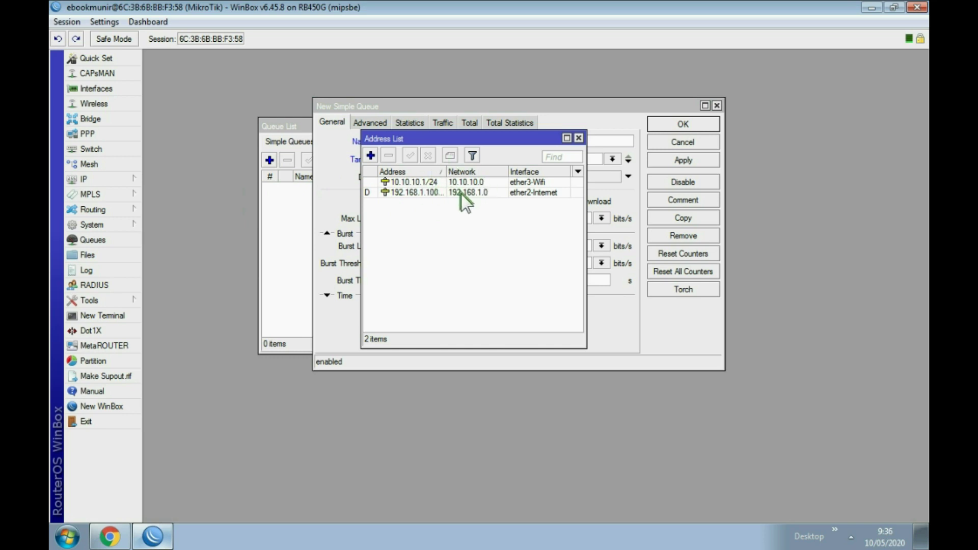
double_click(430, 182)
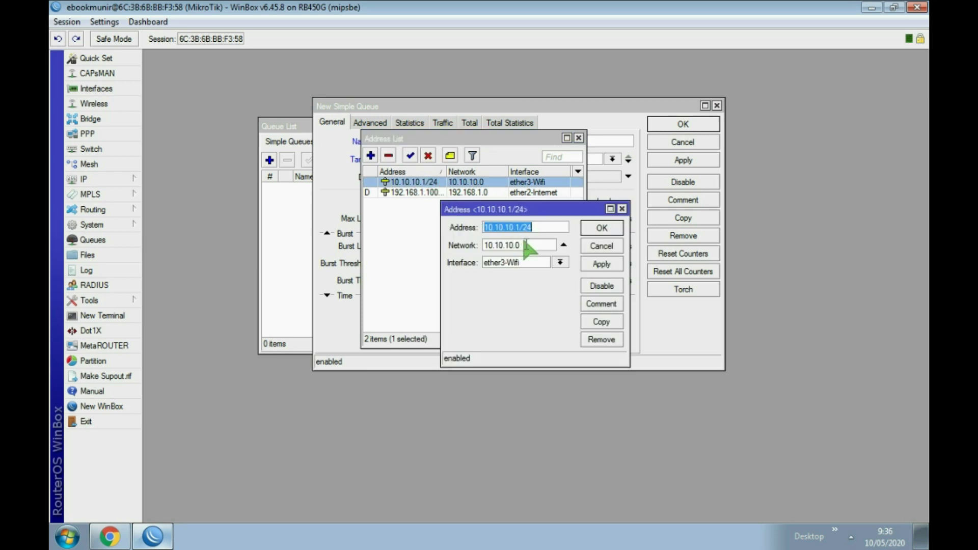
left_click_drag(523, 245, 485, 245)
right_click(508, 248)
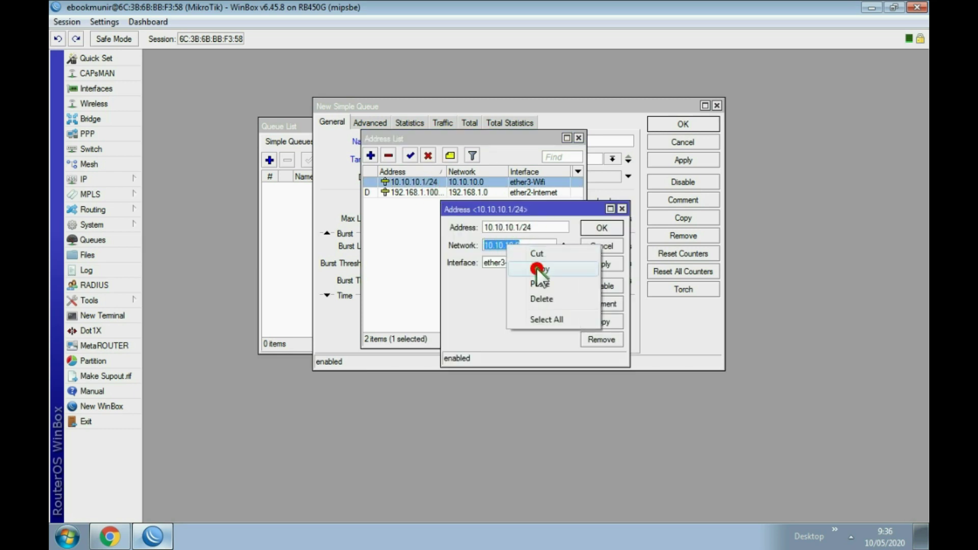
left_click(536, 268)
left_click(597, 230)
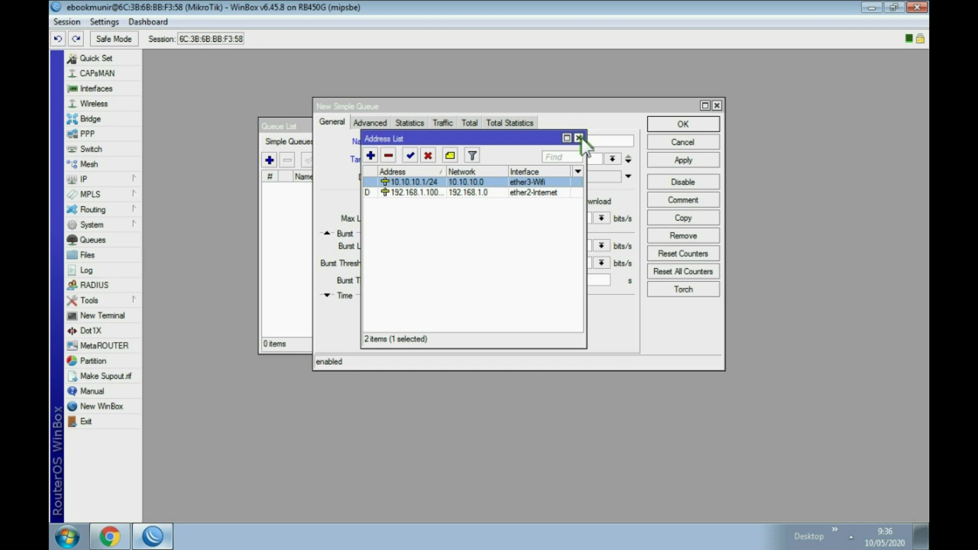
left_click(579, 137)
key("Tab")
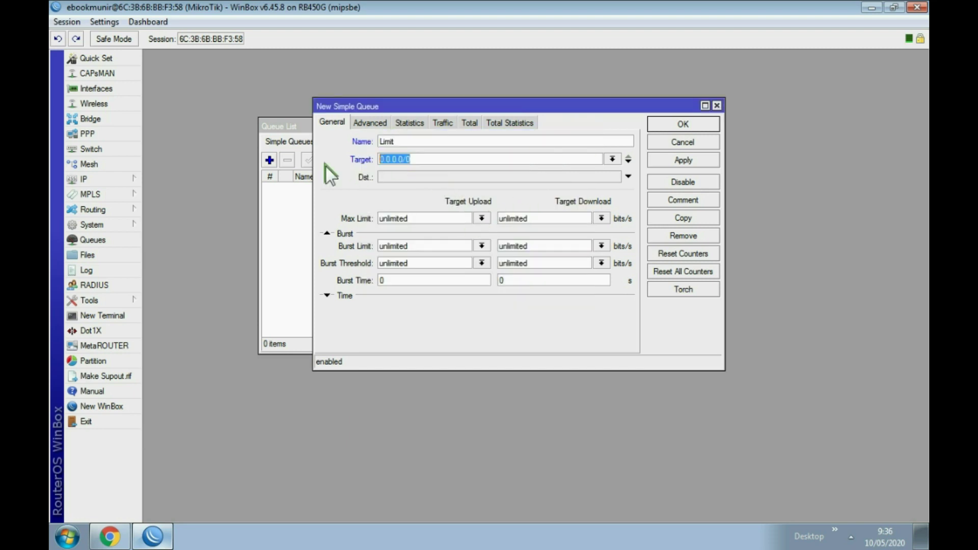
type("10.10.10.0")
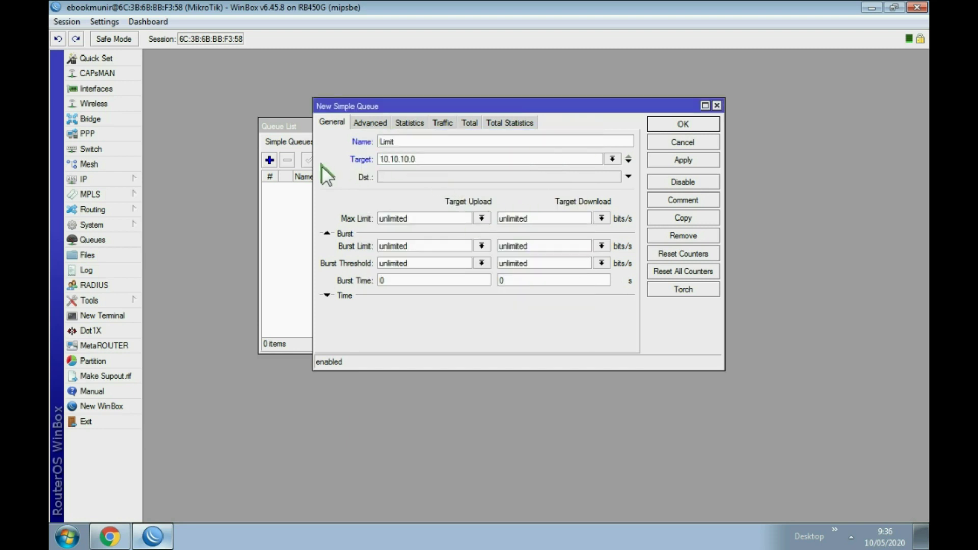
type("/24")
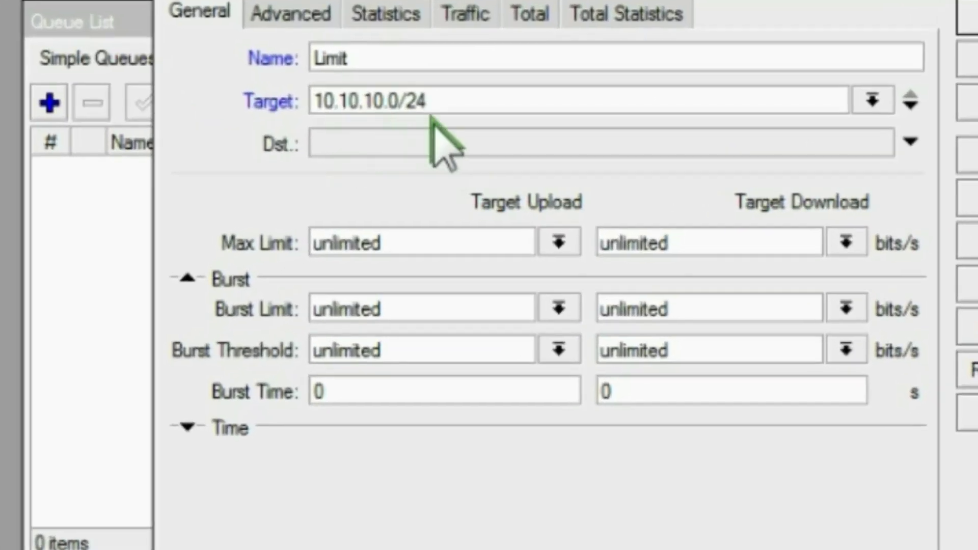
Step: Apply the Limit queue and set its max limit to 1M upload, 5M download
left_click(466, 99)
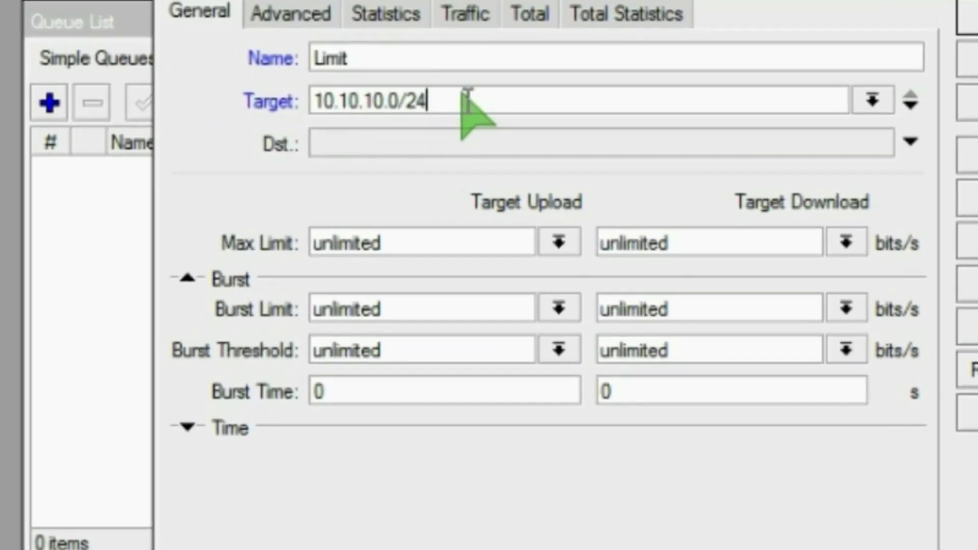
left_click(967, 102)
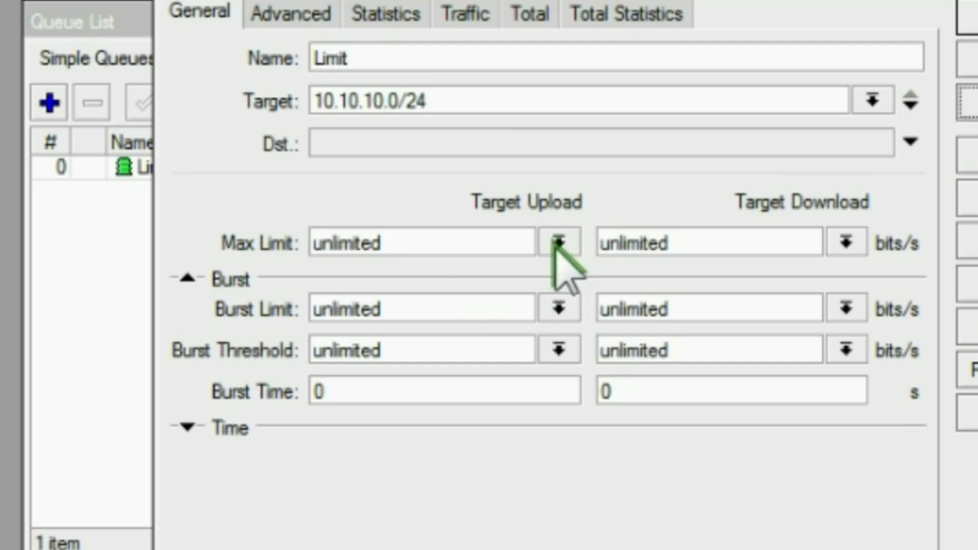
left_click(559, 242)
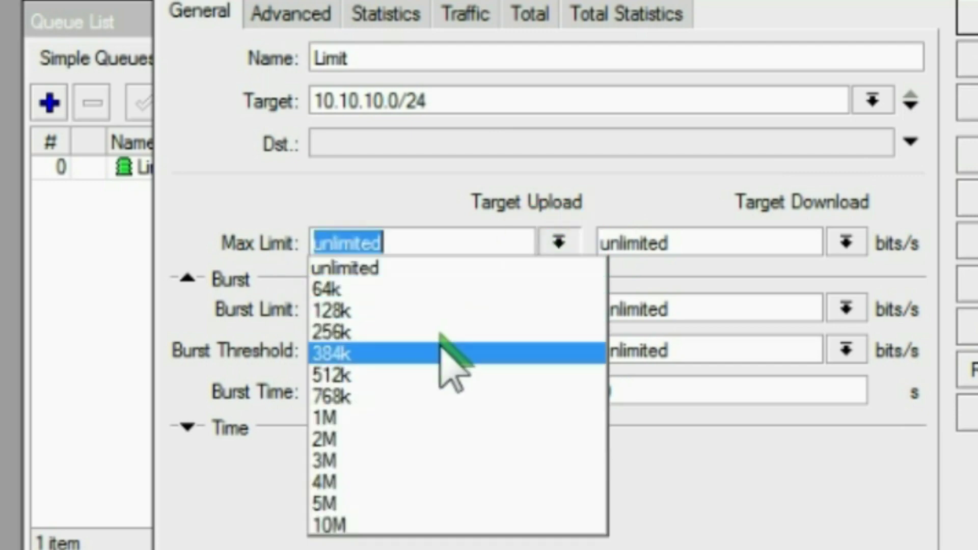
left_click(348, 417)
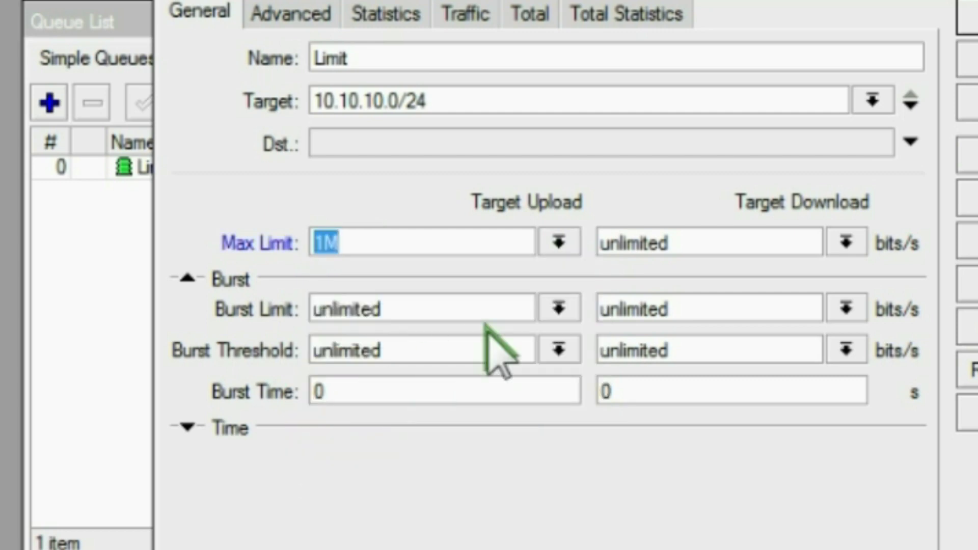
left_click(840, 243)
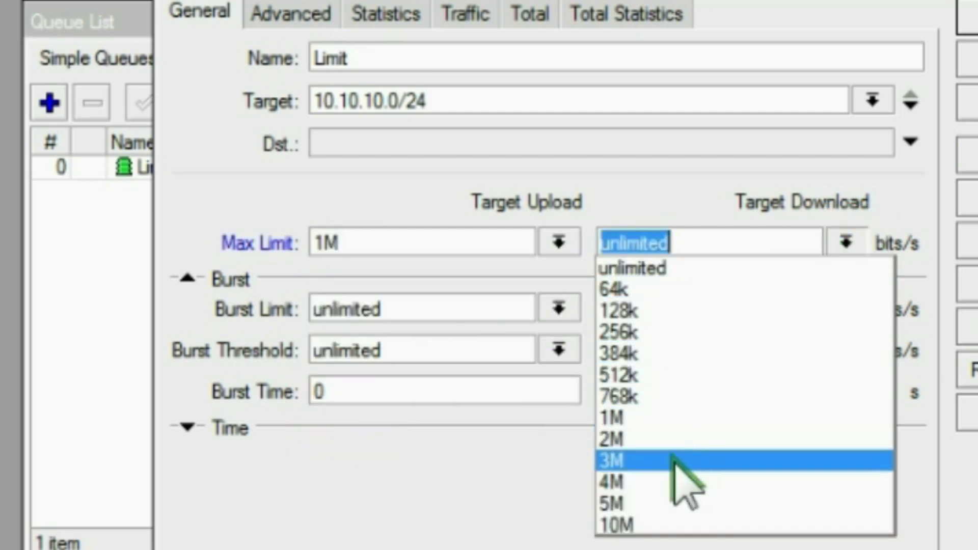
left_click(636, 504)
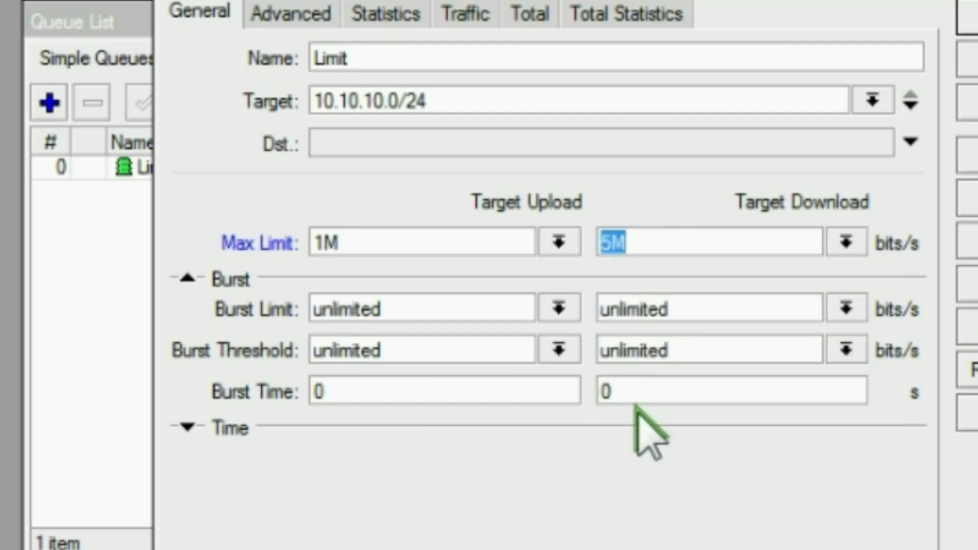
left_click(285, 16)
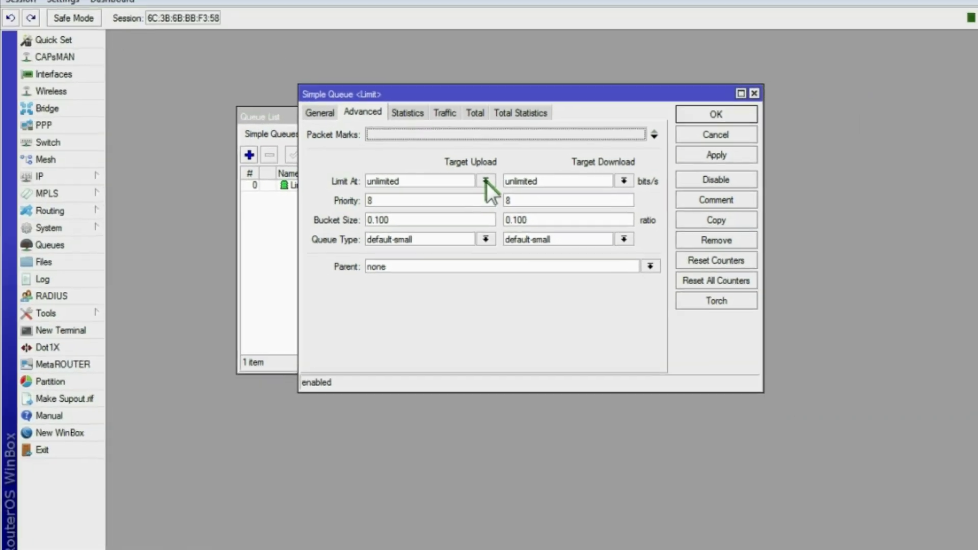
Step: Set the Limit queue's Limit At to 1M upload and 5M download, then apply and save it
left_click(486, 181)
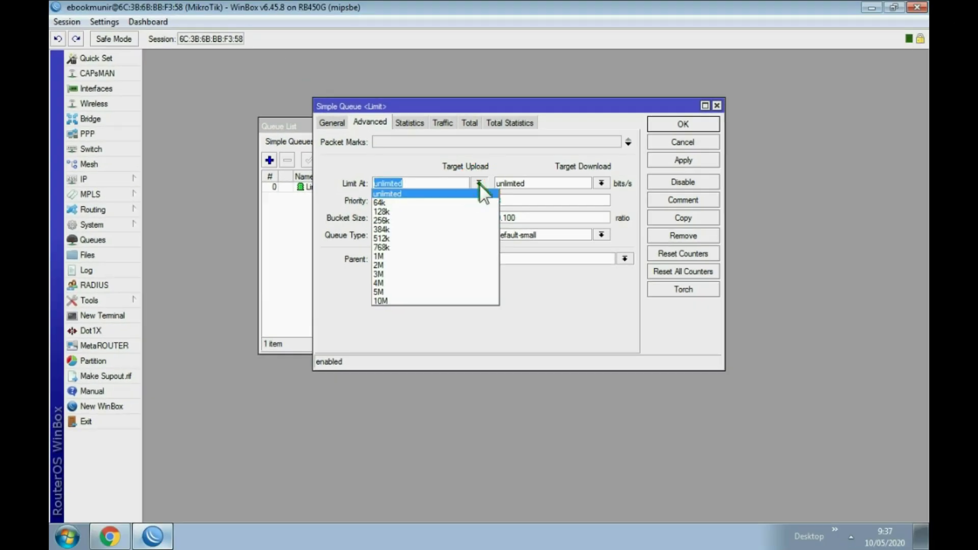
left_click(400, 254)
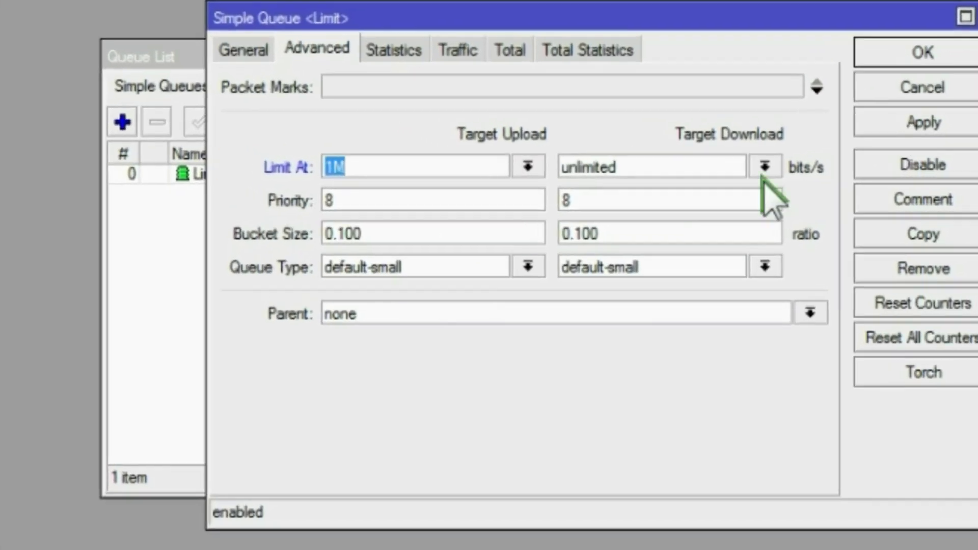
left_click(640, 179)
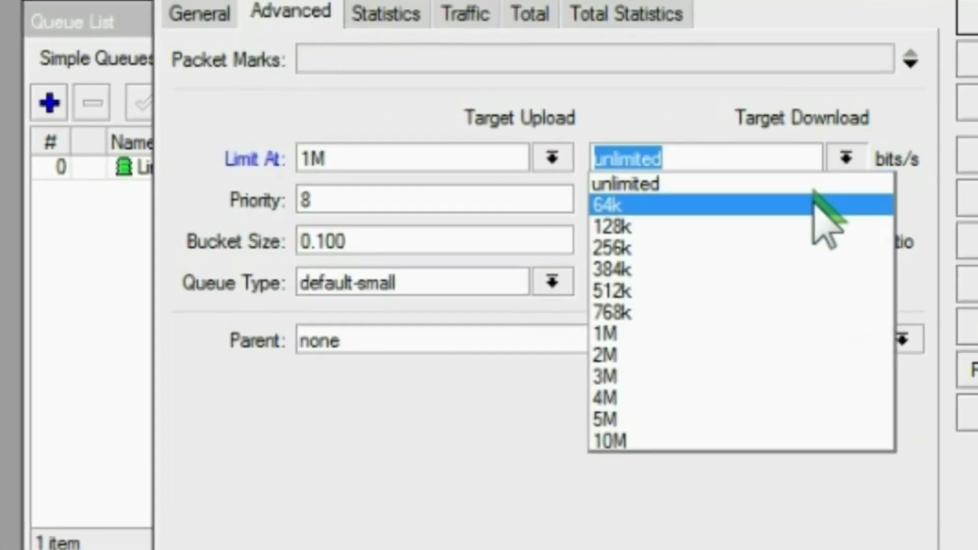
left_click(660, 419)
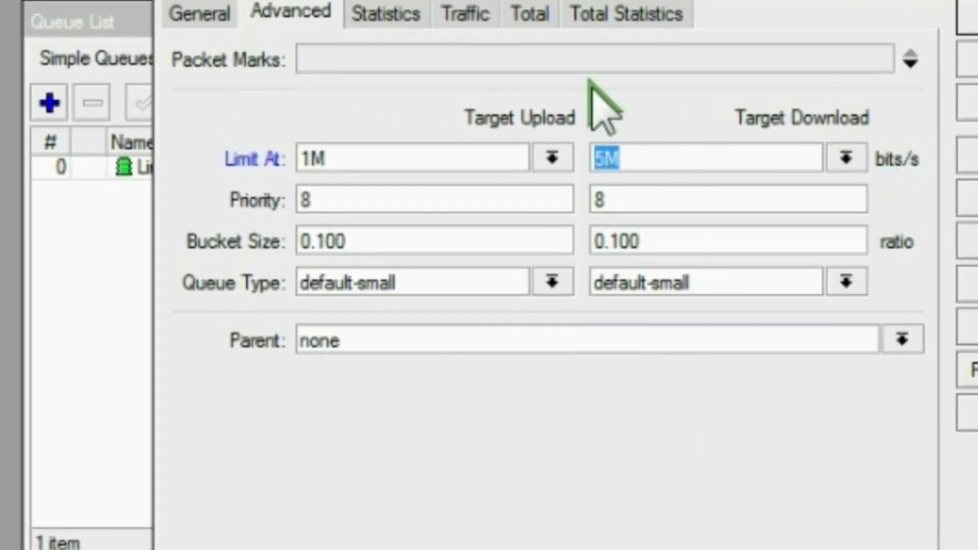
left_click(214, 21)
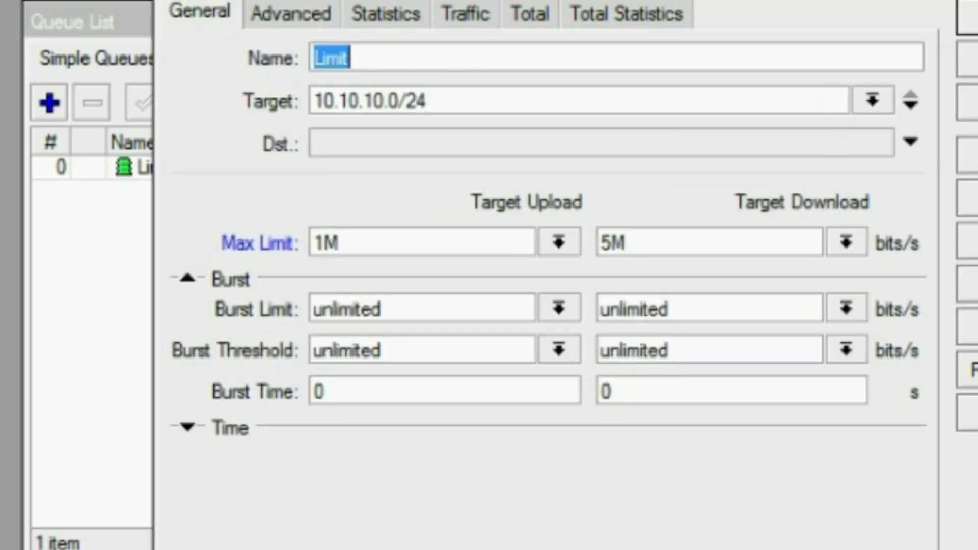
left_click(967, 94)
left_click(967, 18)
left_click(245, 242)
left_click(183, 171)
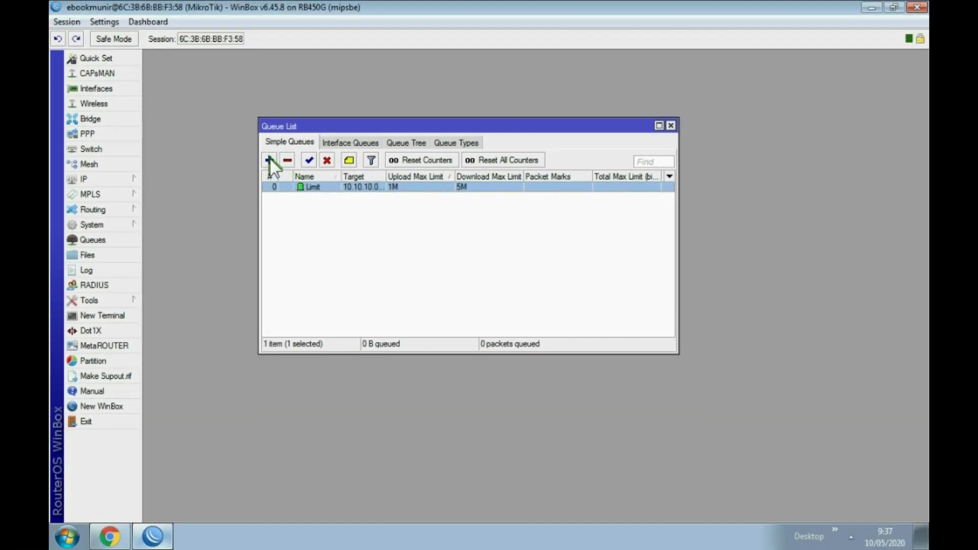
Step: Start another simple queue and name it 'uuser1'
left_click(251, 156)
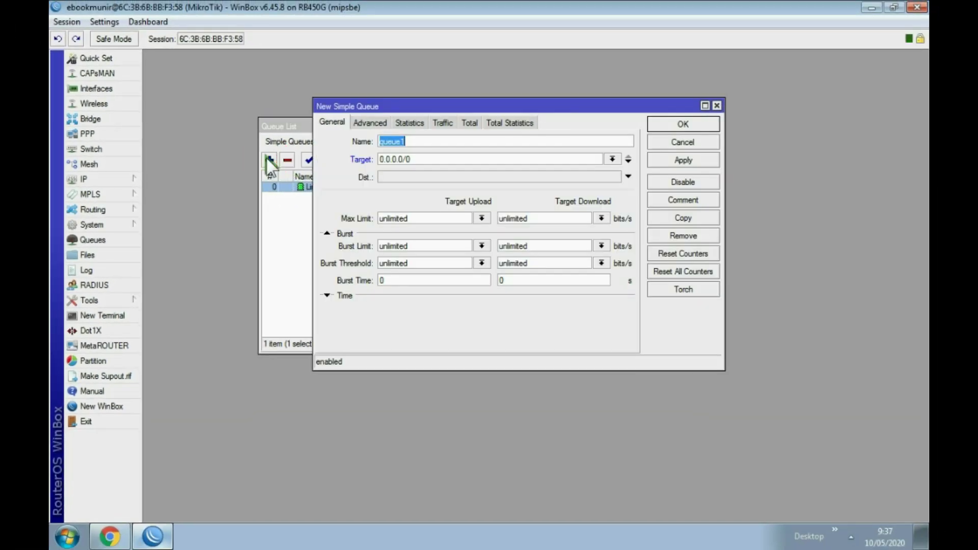
double_click(410, 142)
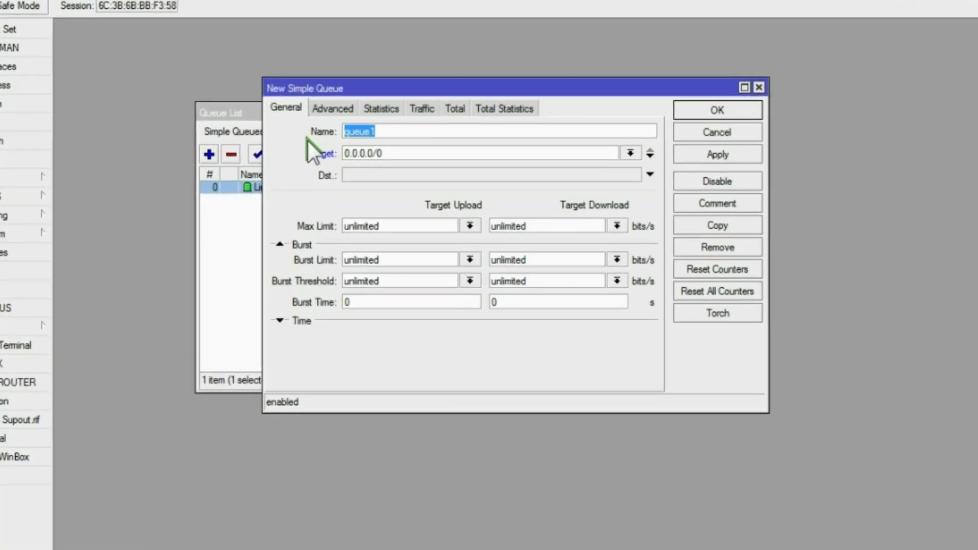
type("uswe")
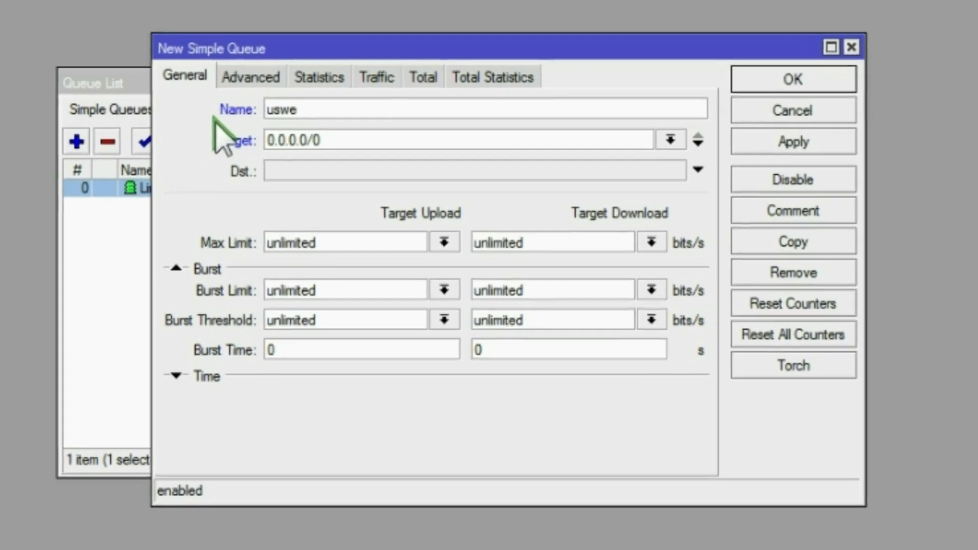
key("BackSpace")
key("BackSpace")
key("BackSpace")
type("user1")
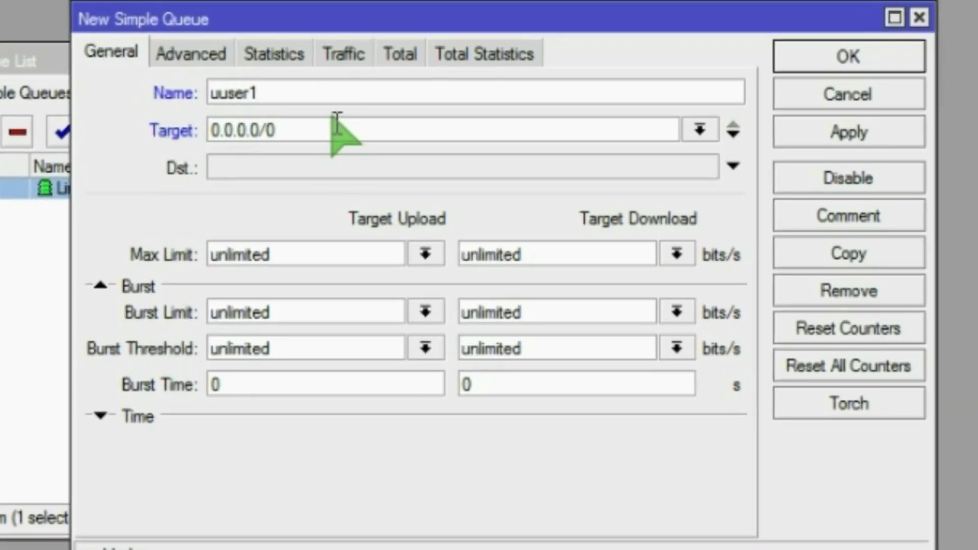
Step: Replace the queue target 0.0.0.0/0 with the host address 10.10.10.4
left_click_drag(316, 130, 171, 133)
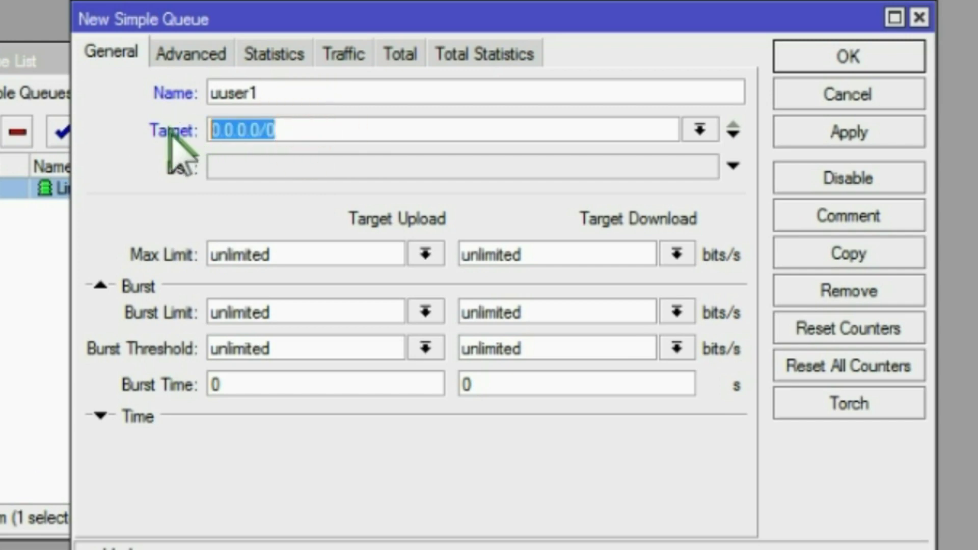
type("10.10.10.0")
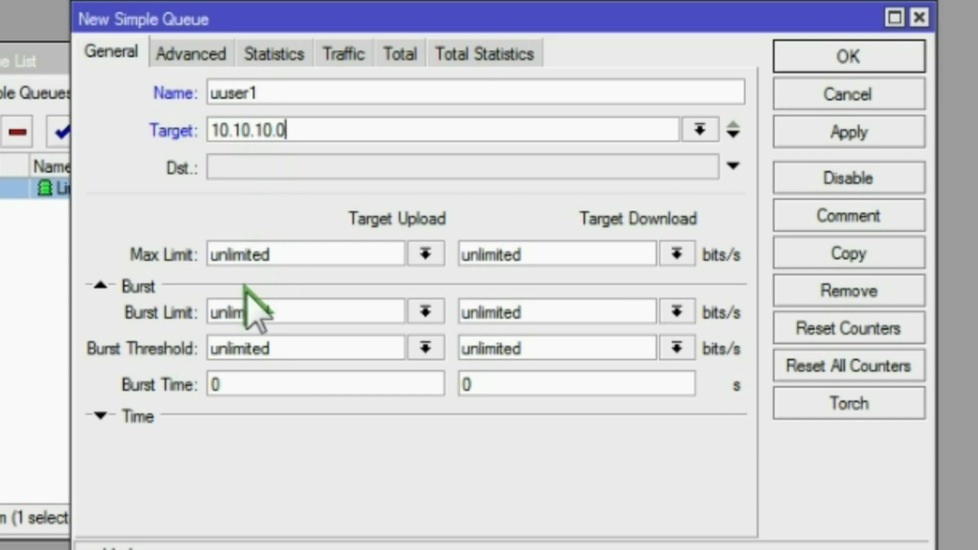
key("BackSpace")
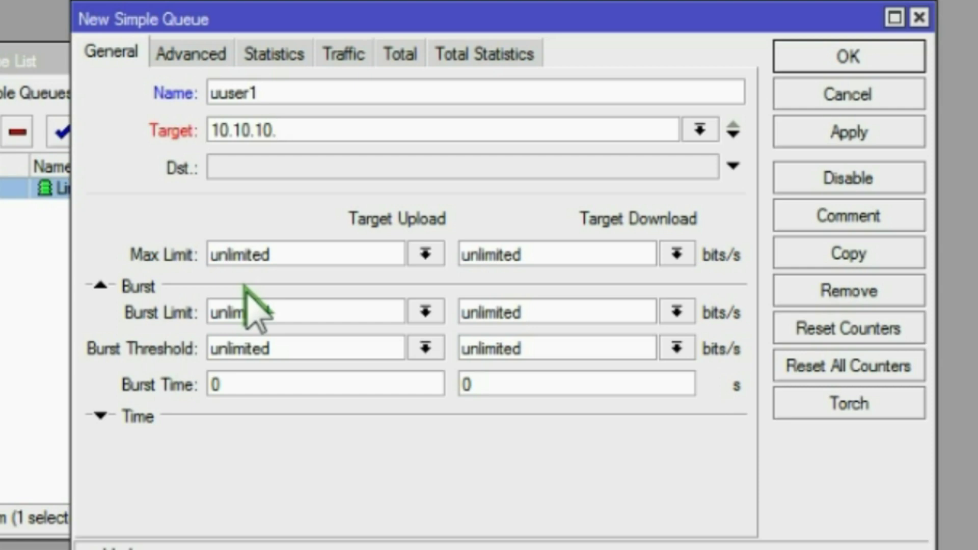
type("10")
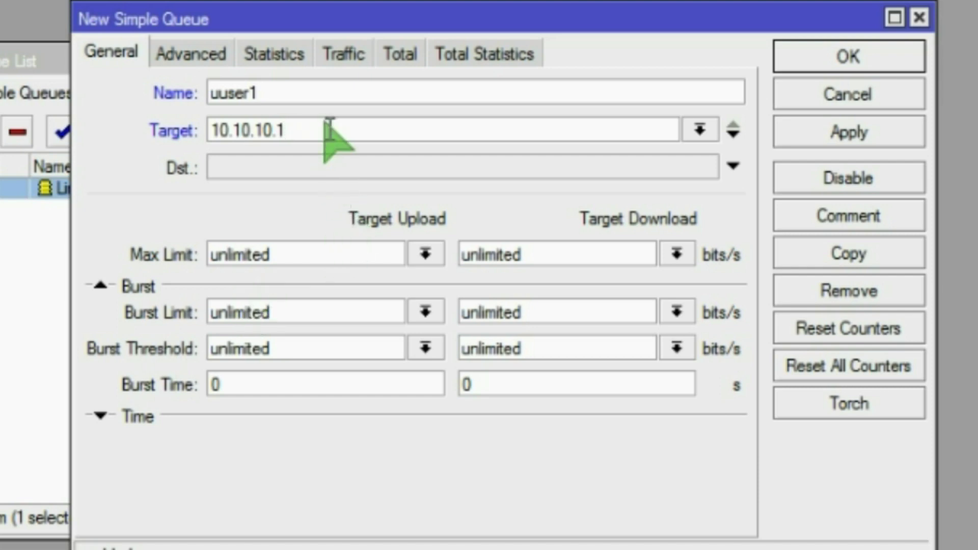
key("BackSpace")
type("2")
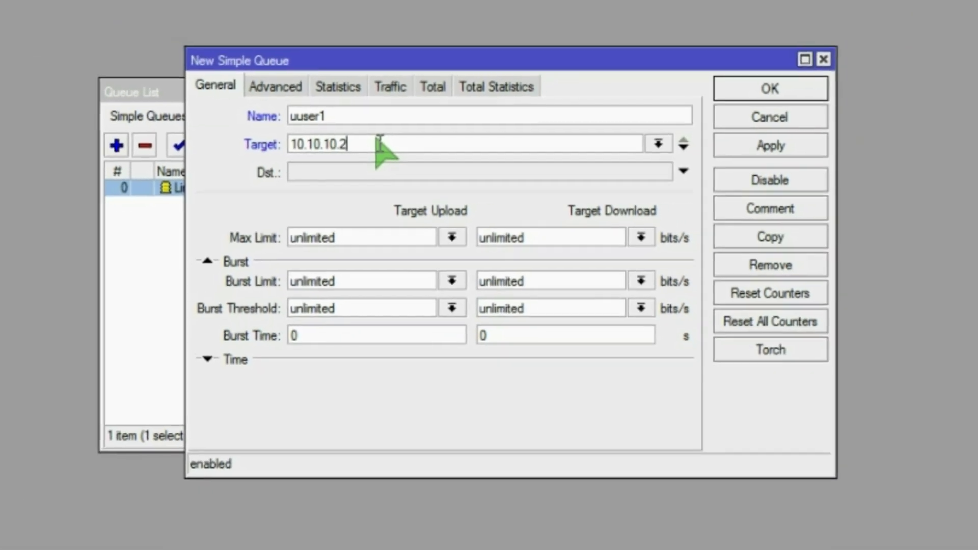
key("BackSpace")
type("3")
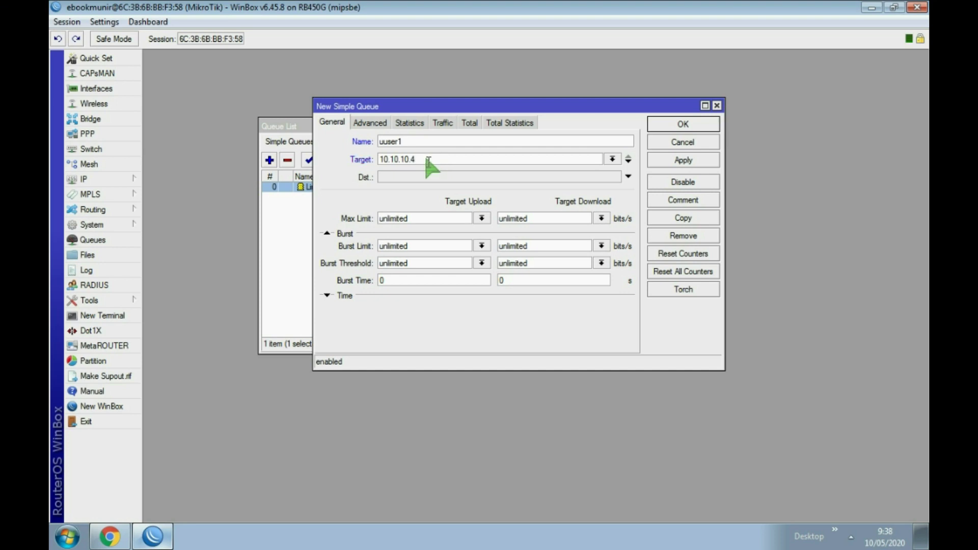
Step: Select ir1 (10.10.10.7) in Hotspot's active users and check the Chrome speed test result
left_click(99, 179)
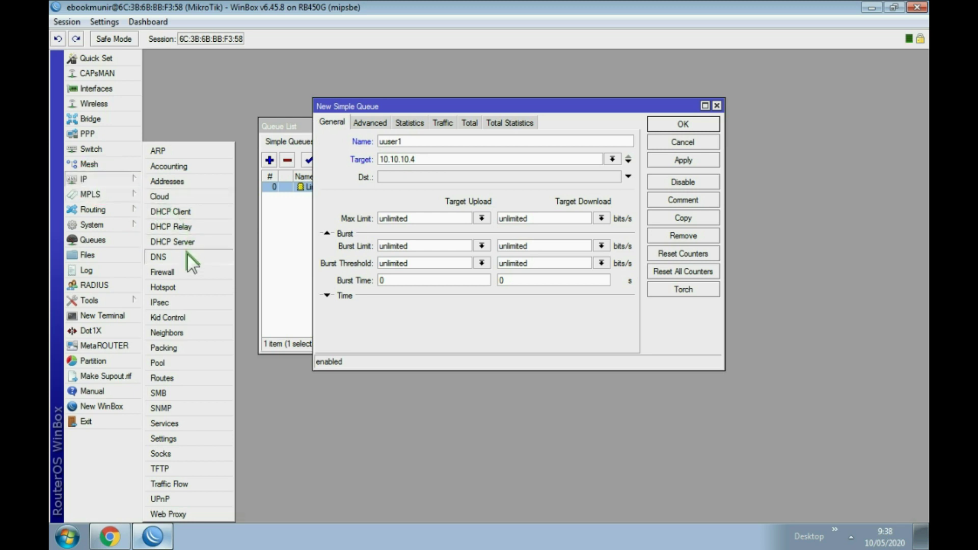
left_click(181, 286)
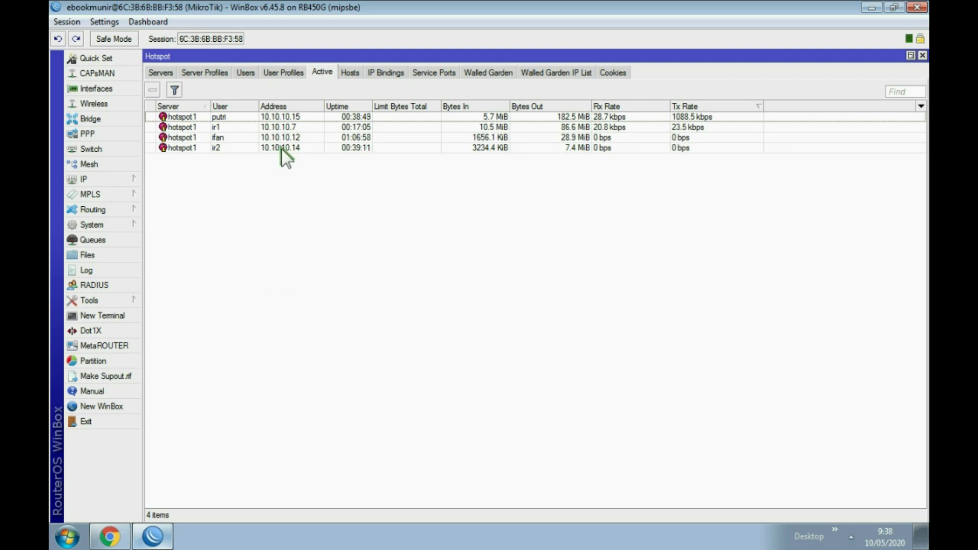
left_click(223, 127)
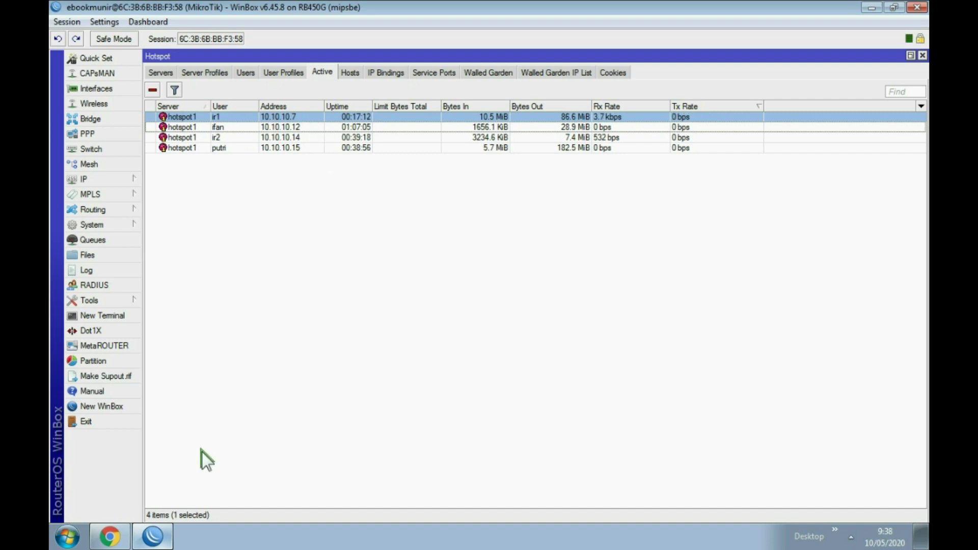
left_click(160, 535)
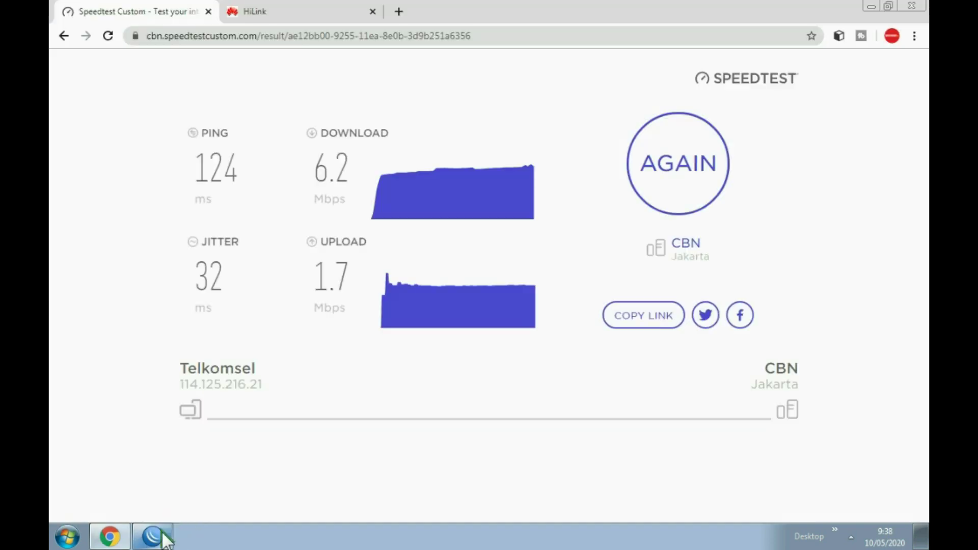
left_click(166, 527)
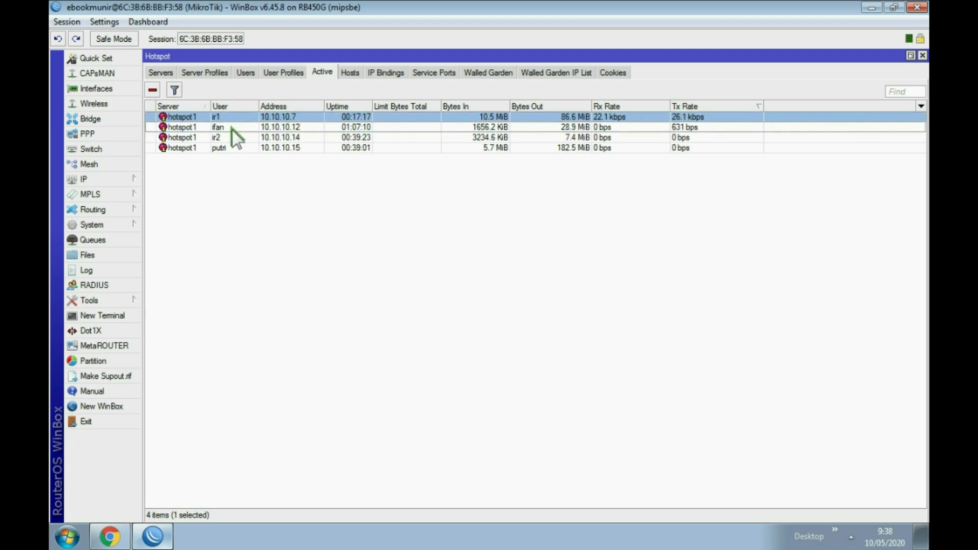
Step: Create a new simple queue named user7 targeting 10.10.10.7
left_click(102, 239)
left_click(269, 160)
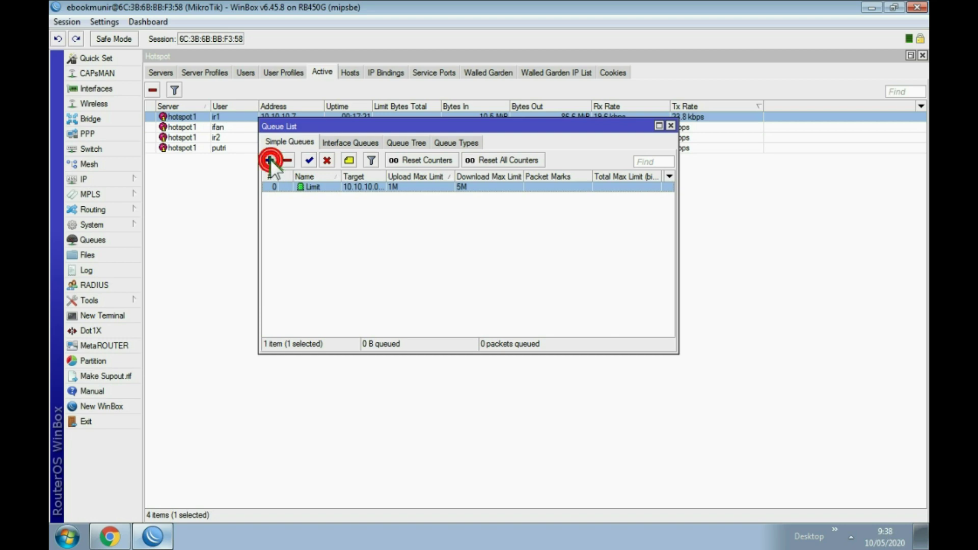
type("user")
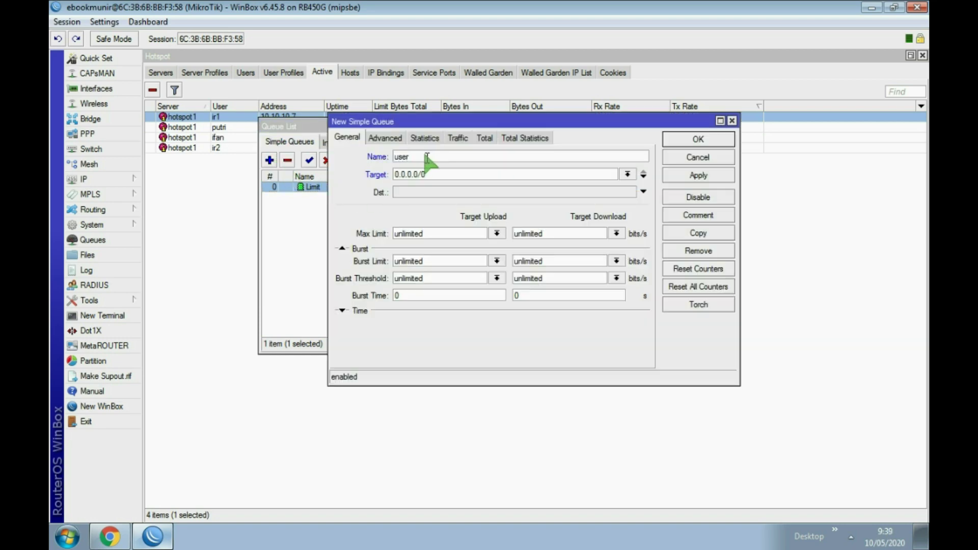
type("7")
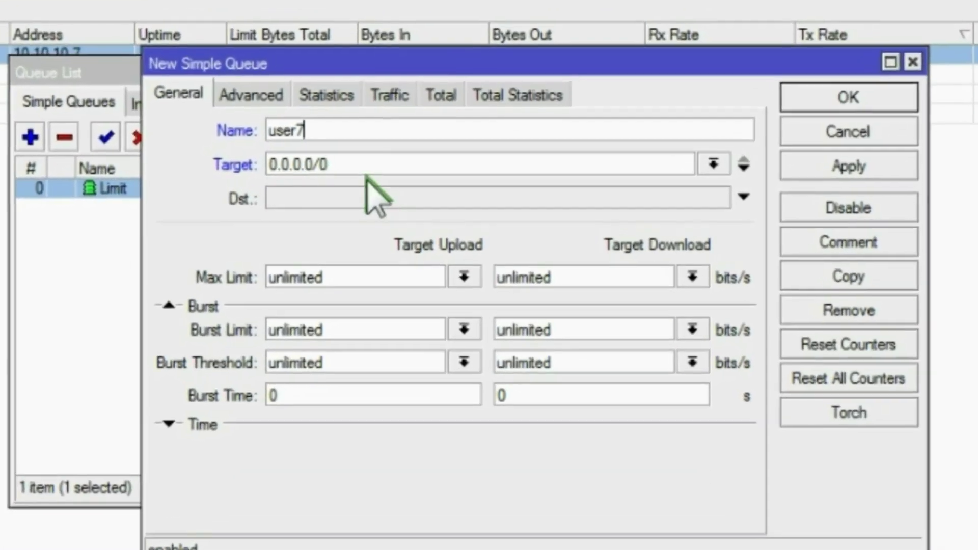
left_click_drag(386, 167, 314, 170)
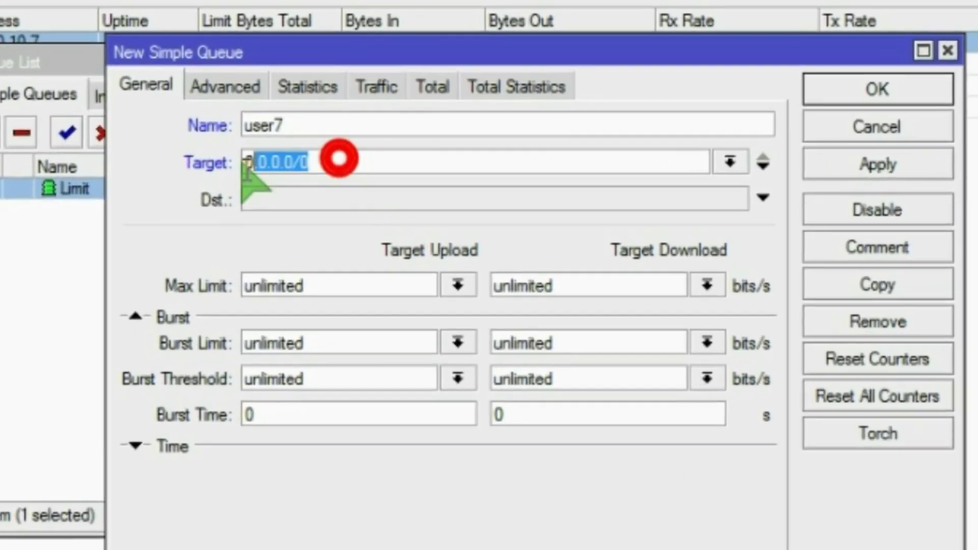
type("10")
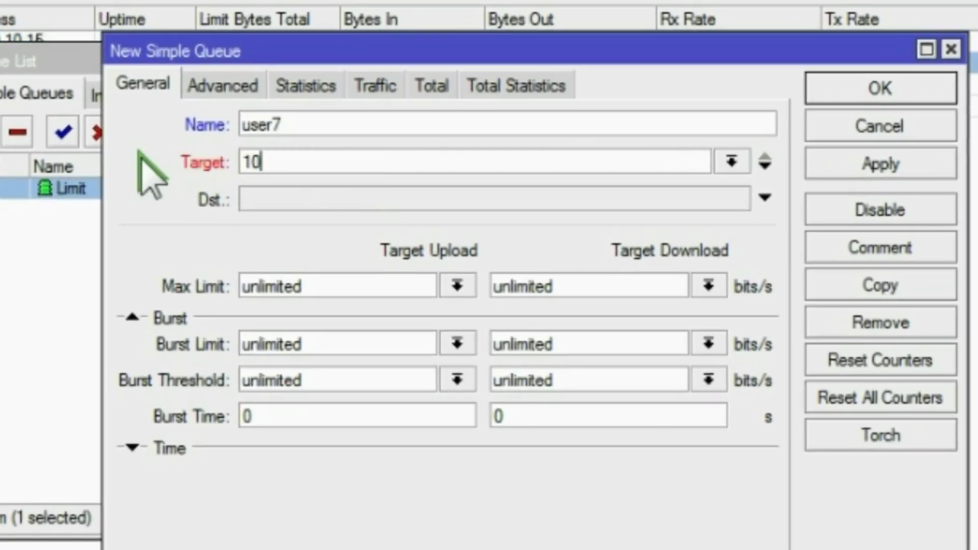
type(".10.10.7")
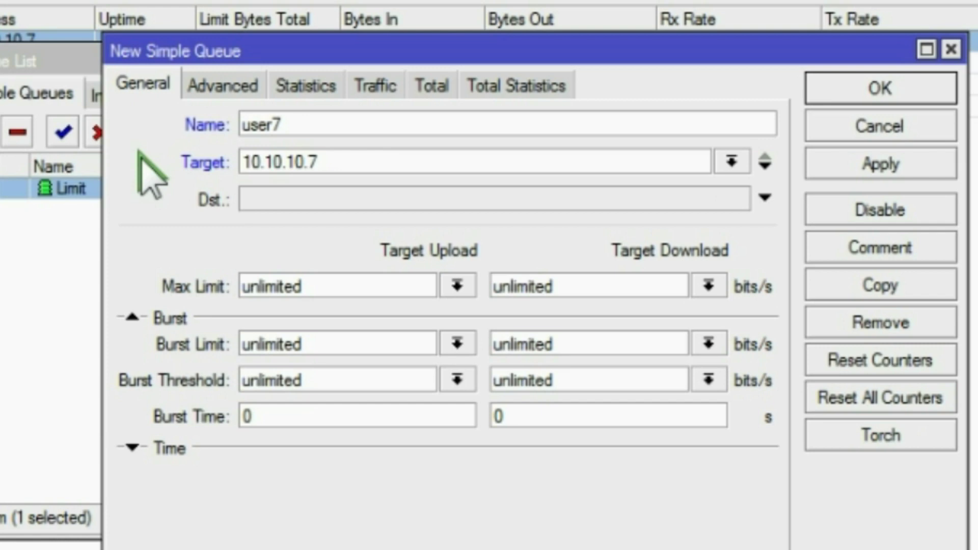
Step: Set user7's max limit to 64k upload and 128k download
left_click(450, 285)
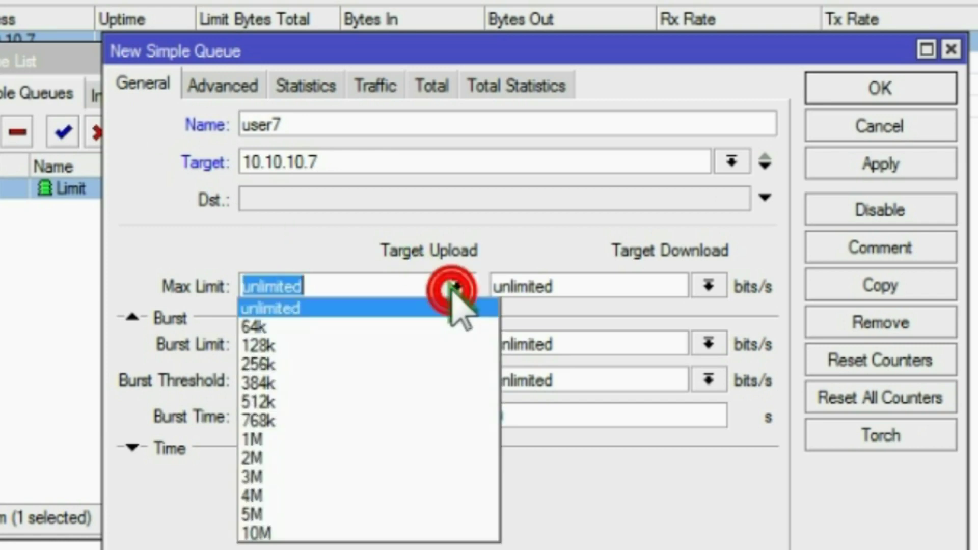
left_click(352, 326)
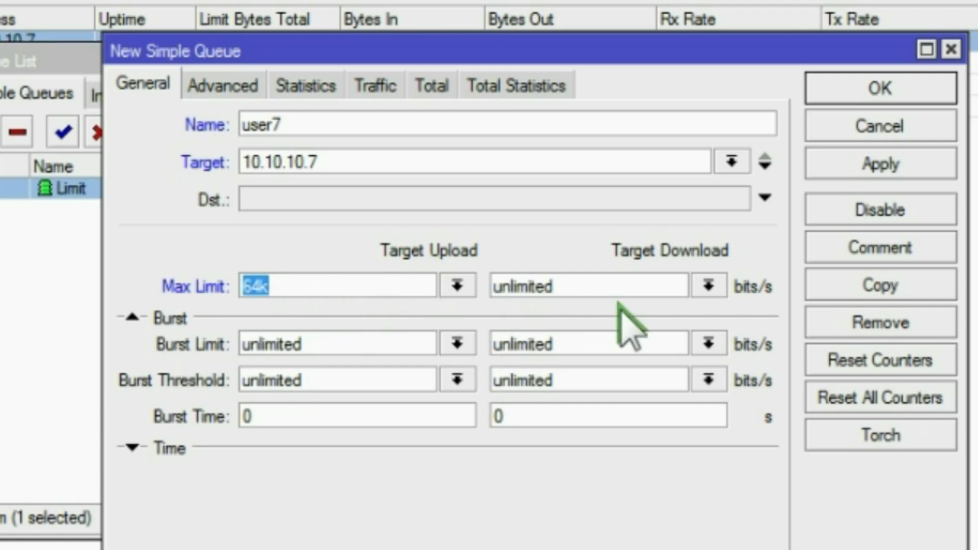
left_click(707, 287)
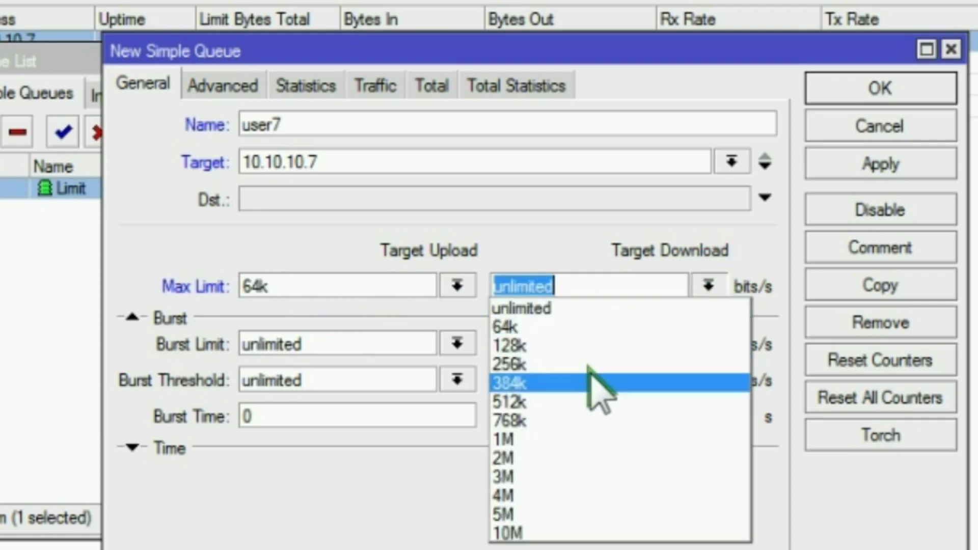
left_click(578, 346)
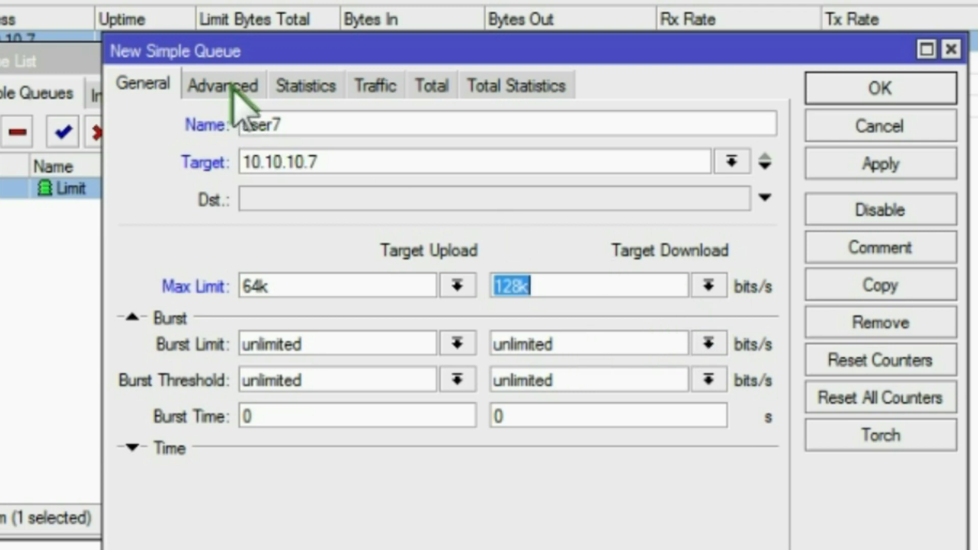
Step: Apply the user7 queue and set its Limit At to 64k upload and 128k download
left_click(835, 163)
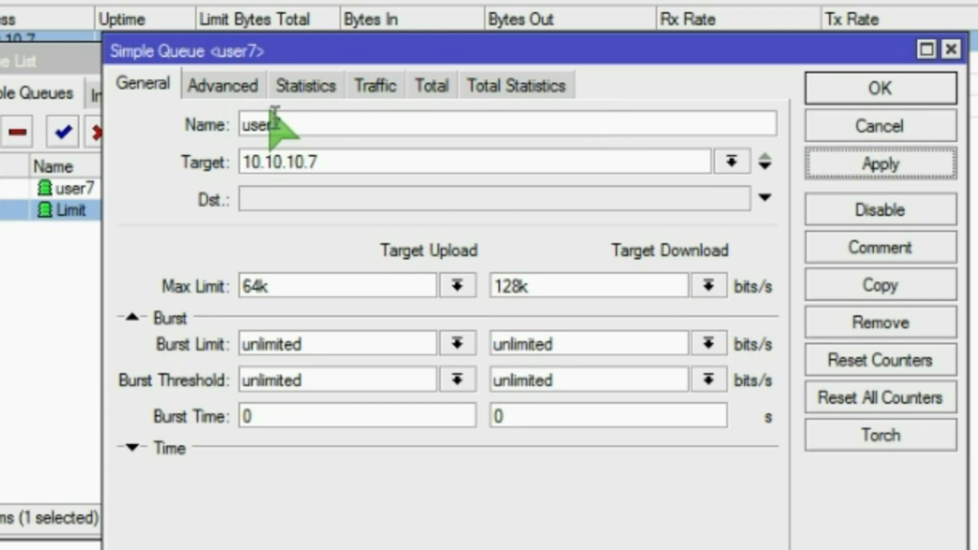
left_click(229, 85)
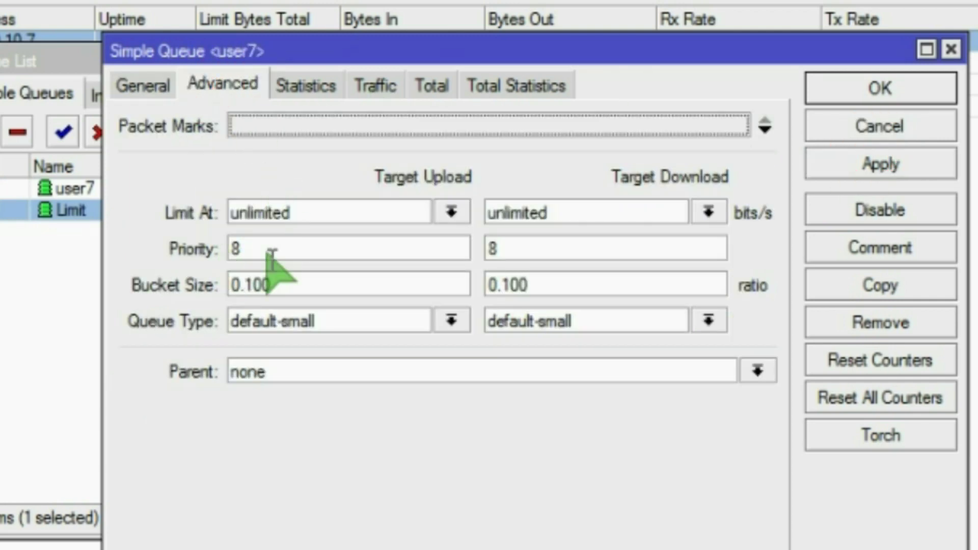
left_click(452, 211)
left_click(382, 267)
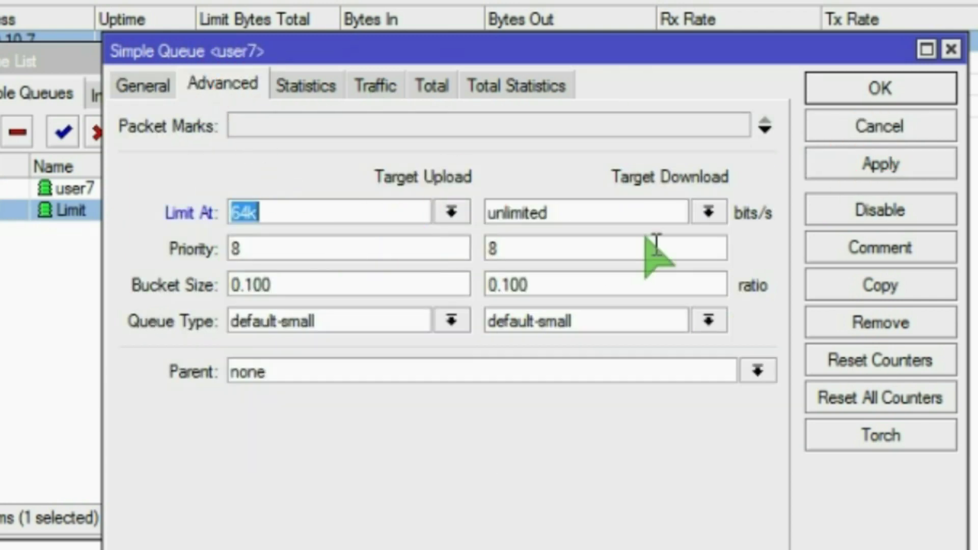
left_click(708, 213)
left_click(587, 265)
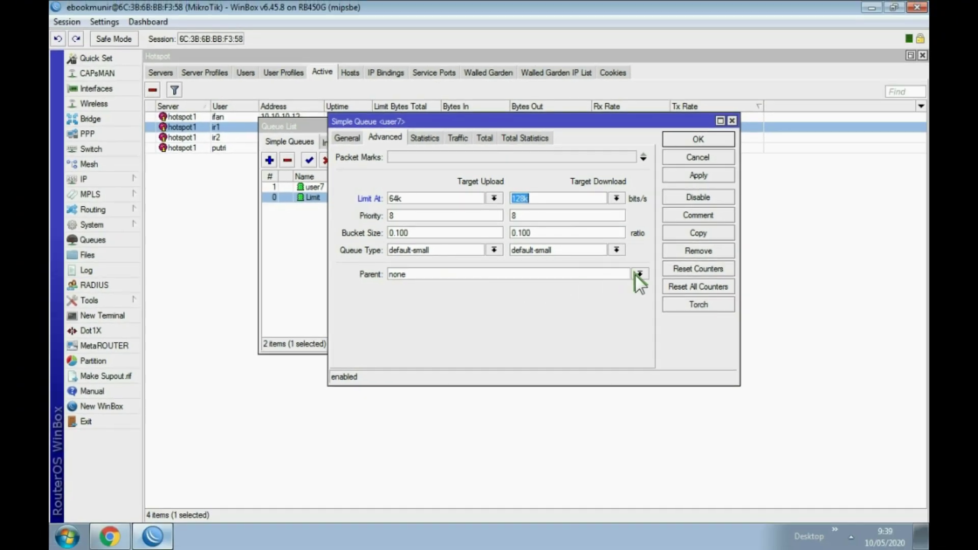
Step: Make Limit the parent queue of user7, then return to General settings
left_click(638, 274)
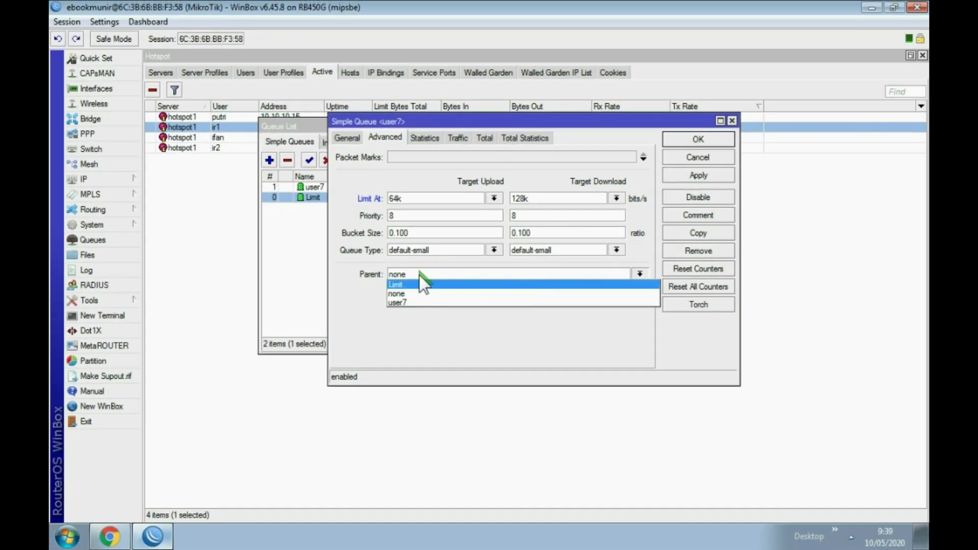
left_click(406, 286)
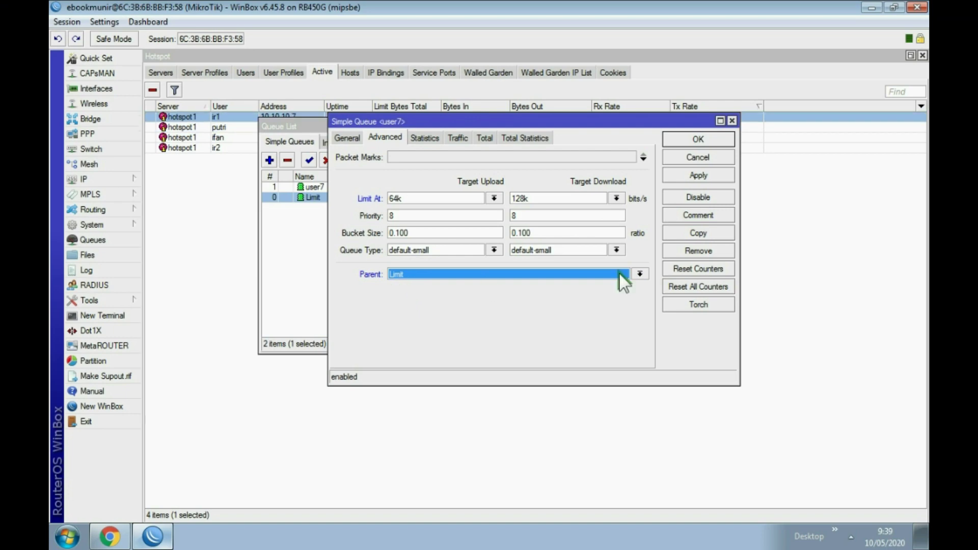
left_click(640, 274)
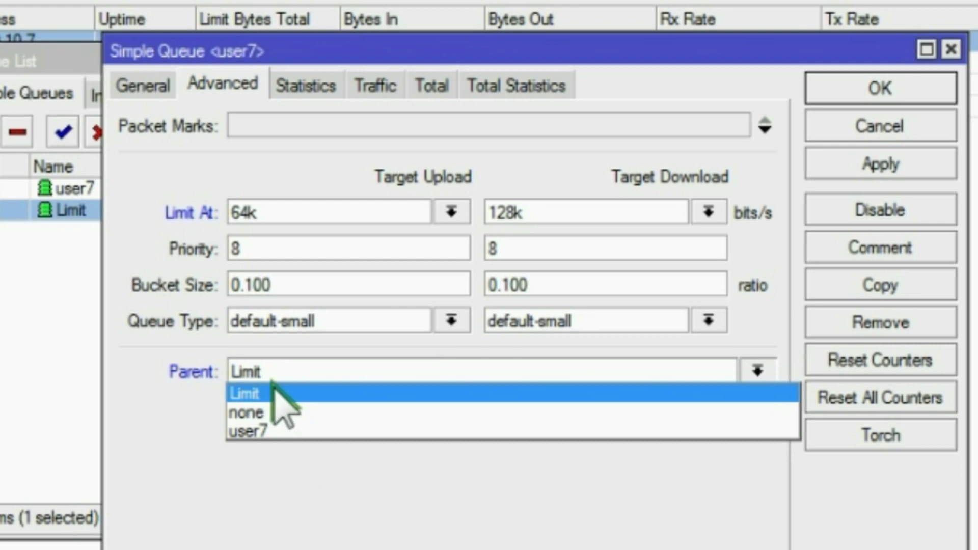
left_click(267, 394)
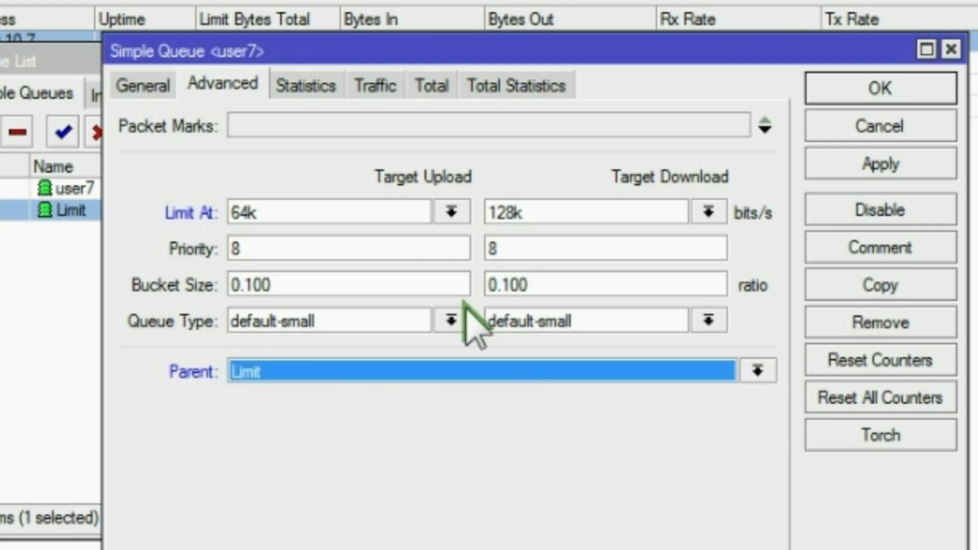
left_click(145, 85)
left_click(300, 125)
left_click(230, 86)
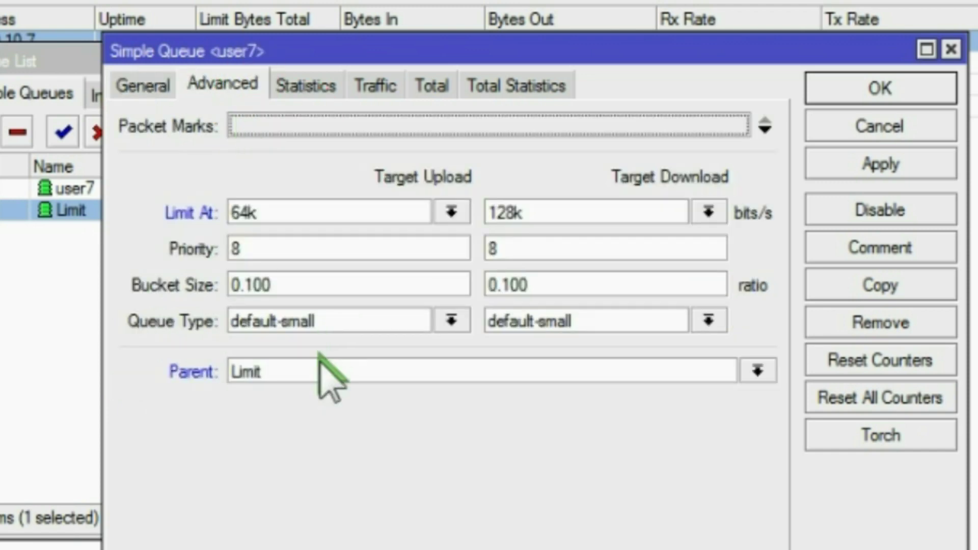
left_click(139, 87)
Step: Apply and close user7, then confirm it sits under Limit in the Queue List
left_click(823, 152)
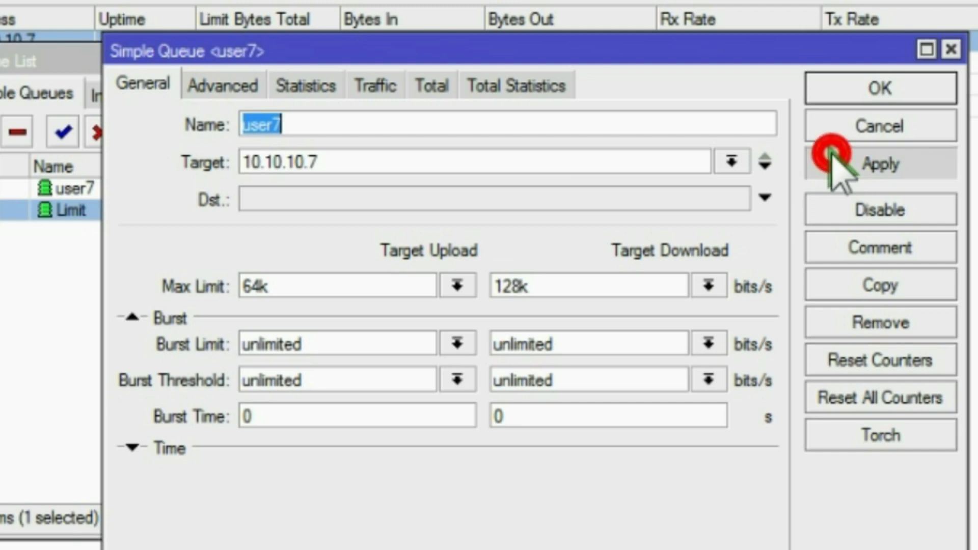
left_click(820, 87)
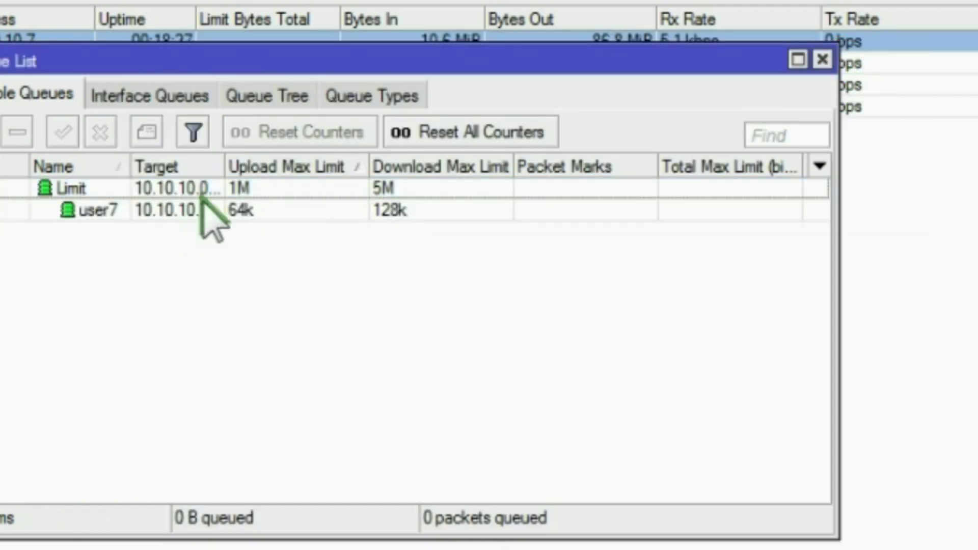
left_click(214, 189)
left_click(199, 212)
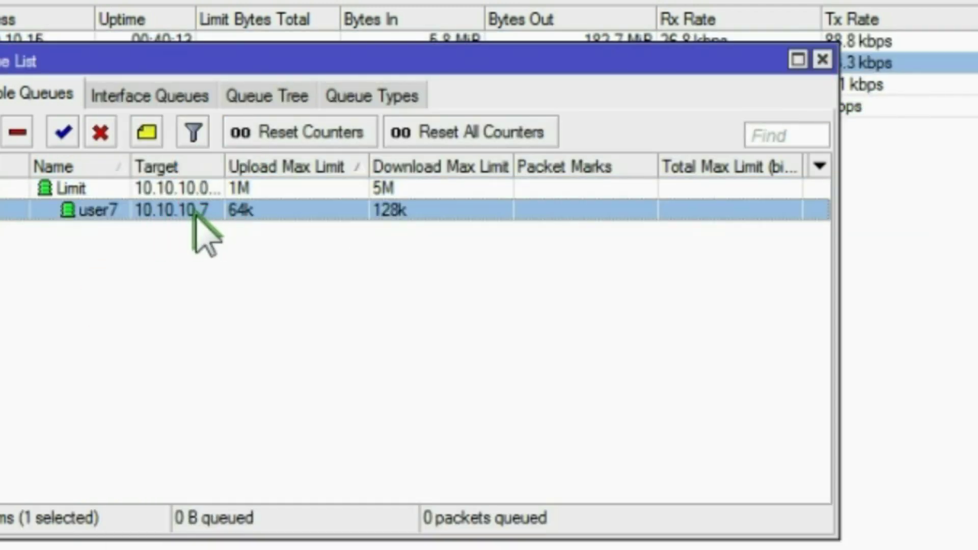
double_click(198, 211)
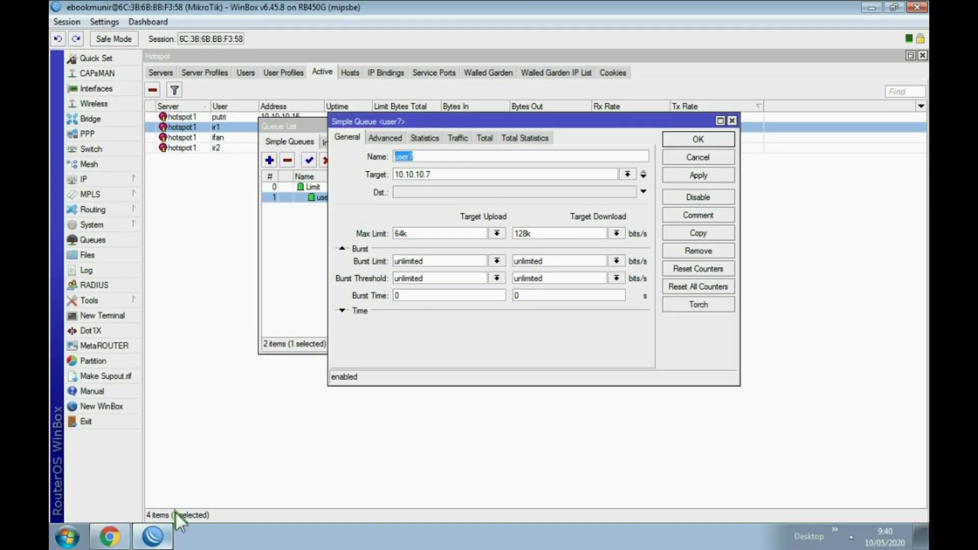
left_click(703, 155)
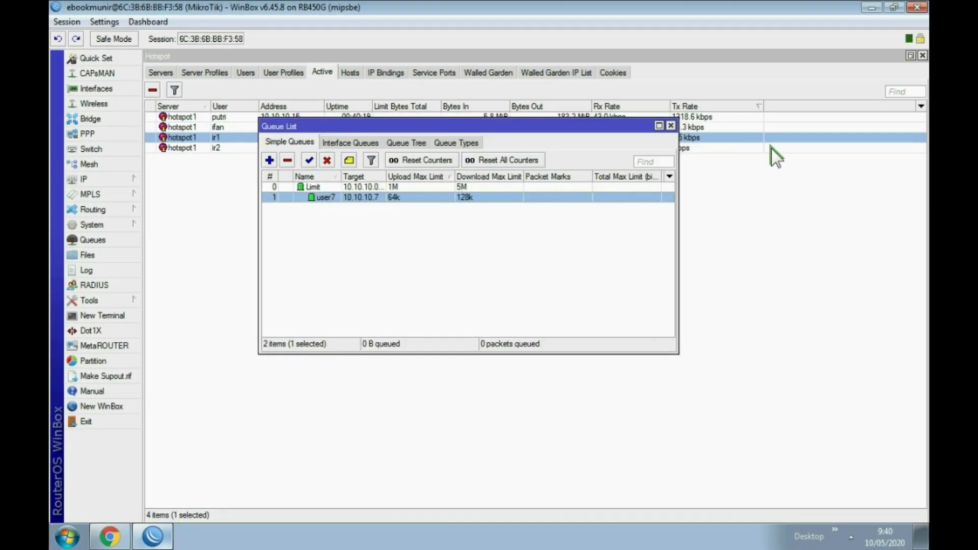
Step: Remove ir1's active hotspot session and show the hotspot Users list
left_click(769, 160)
left_click(243, 137)
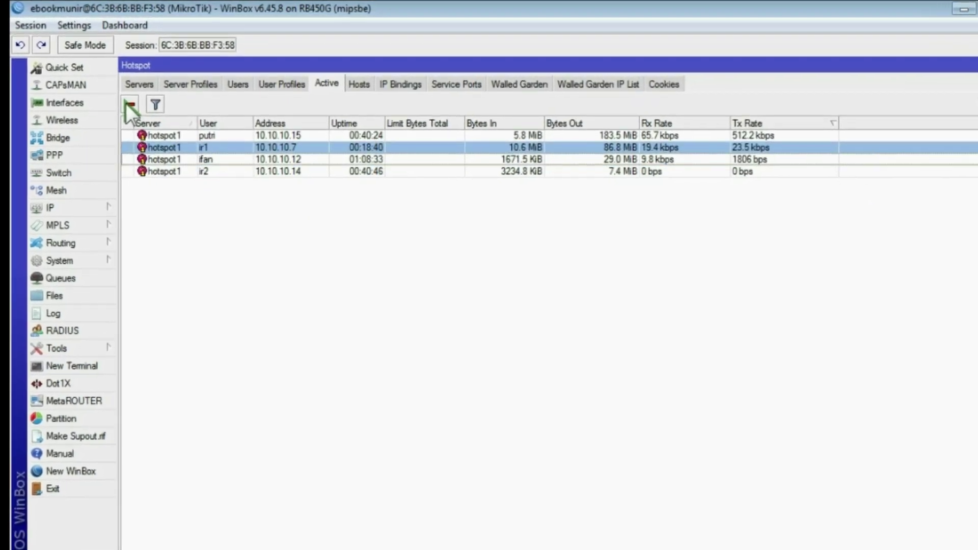
left_click(125, 103)
left_click(236, 84)
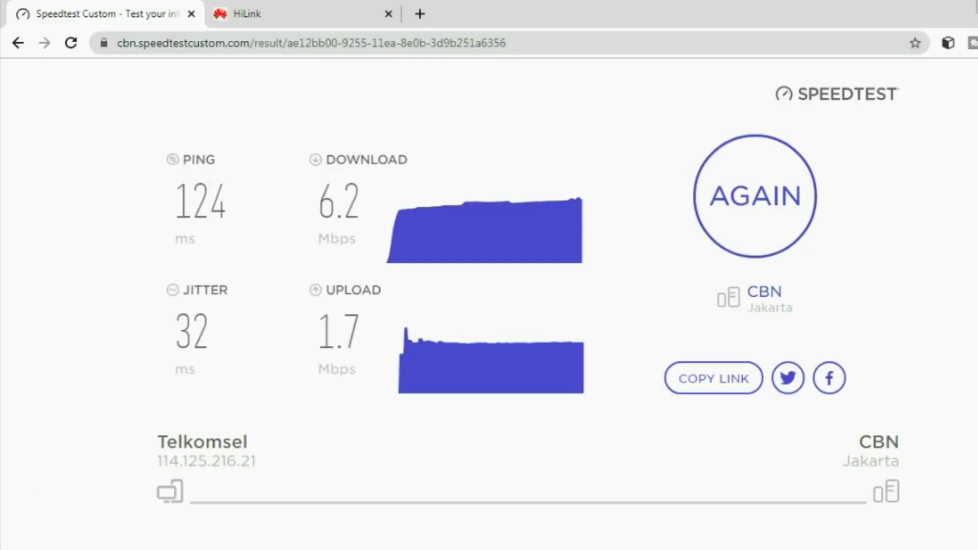
Step: Load the 10.10.10.1 hotspot status page in a new tab, showing ir1 logged in
left_click(420, 14)
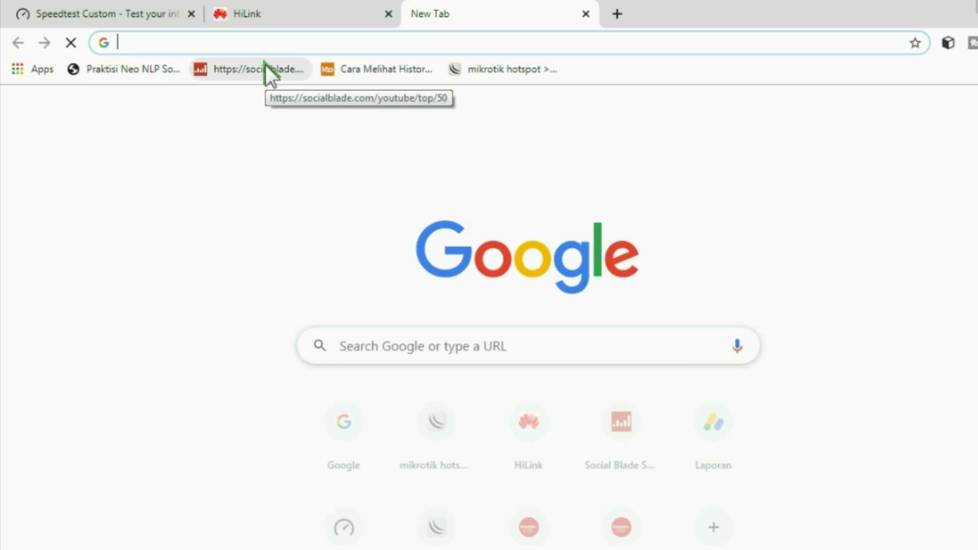
type("10")
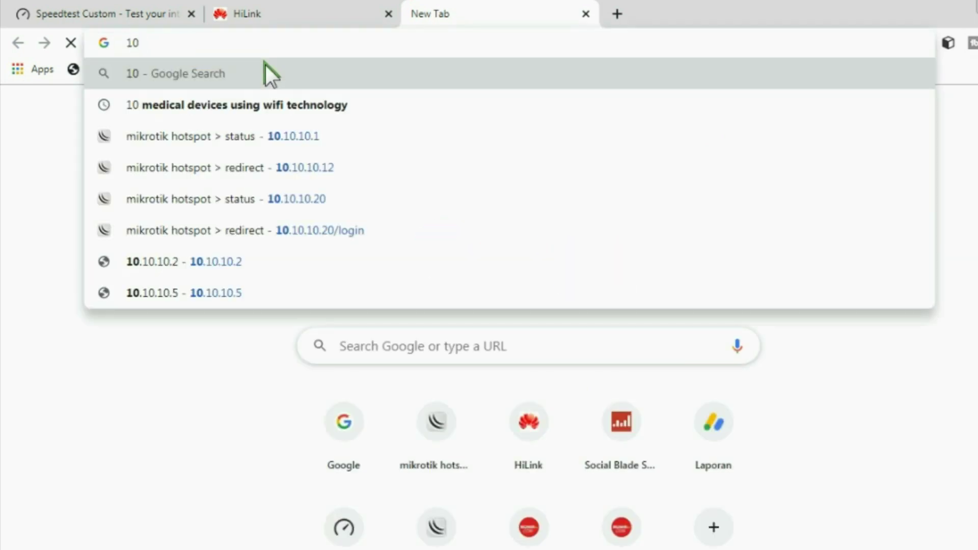
left_click(294, 137)
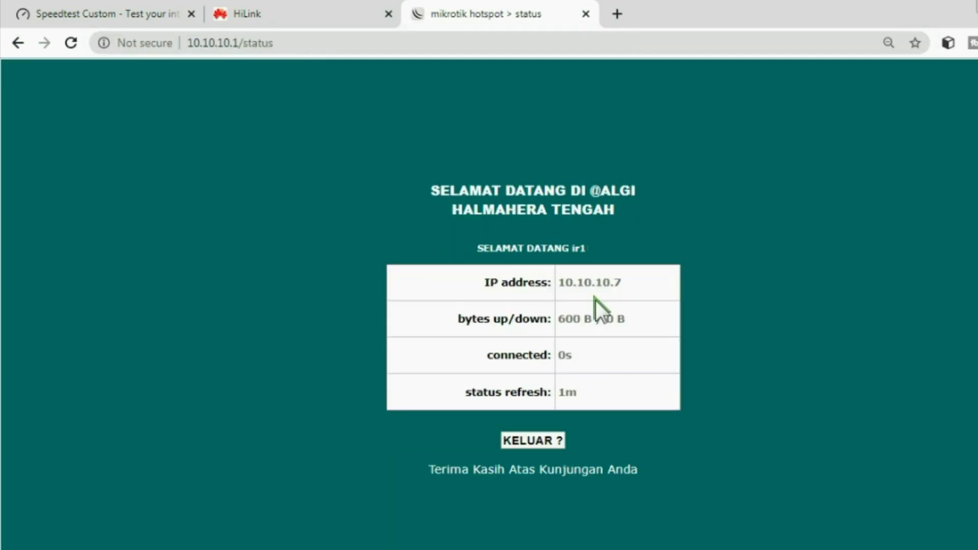
left_click_drag(567, 249, 600, 252)
left_click(607, 236)
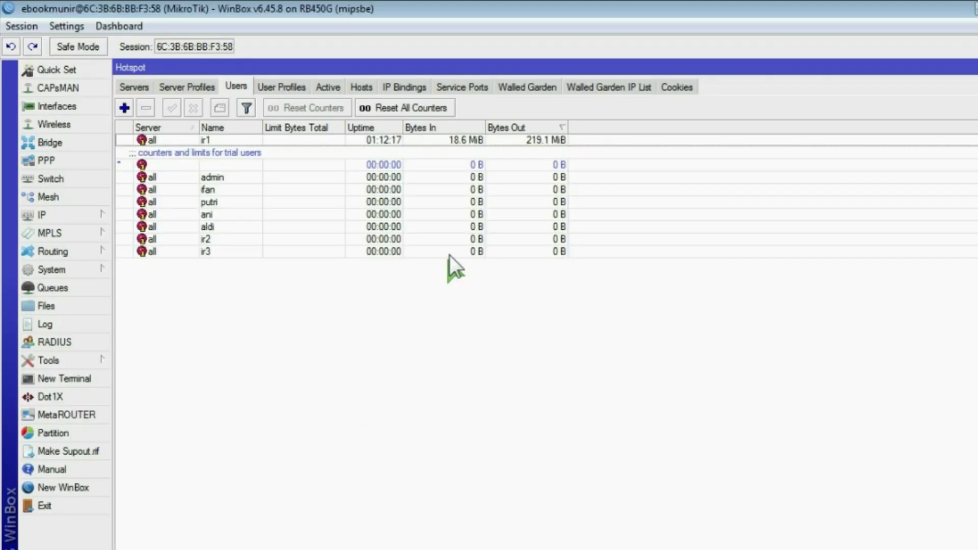
Step: Inspect ir1's reconnected session rates among the active hotspot sessions, then return to Chrome
left_click(326, 88)
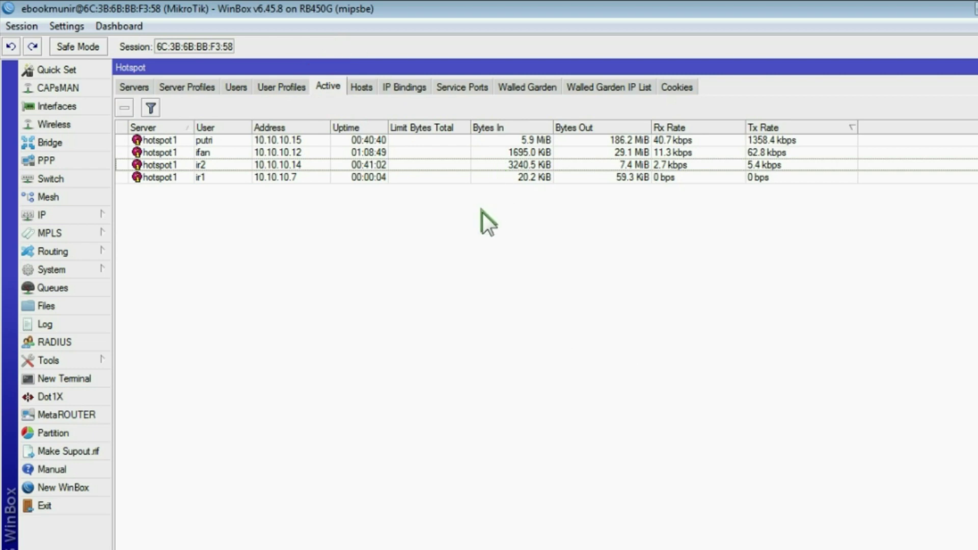
left_click(209, 181)
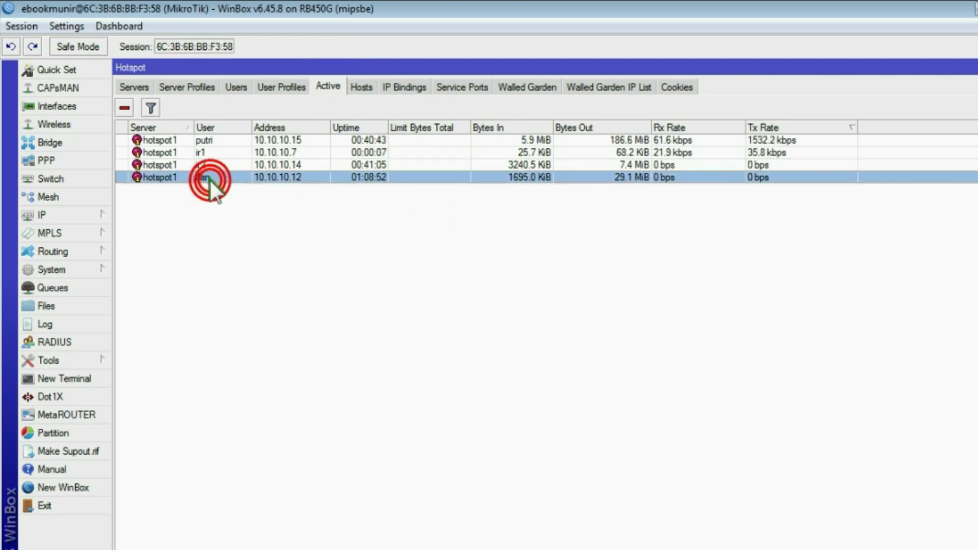
left_click(204, 165)
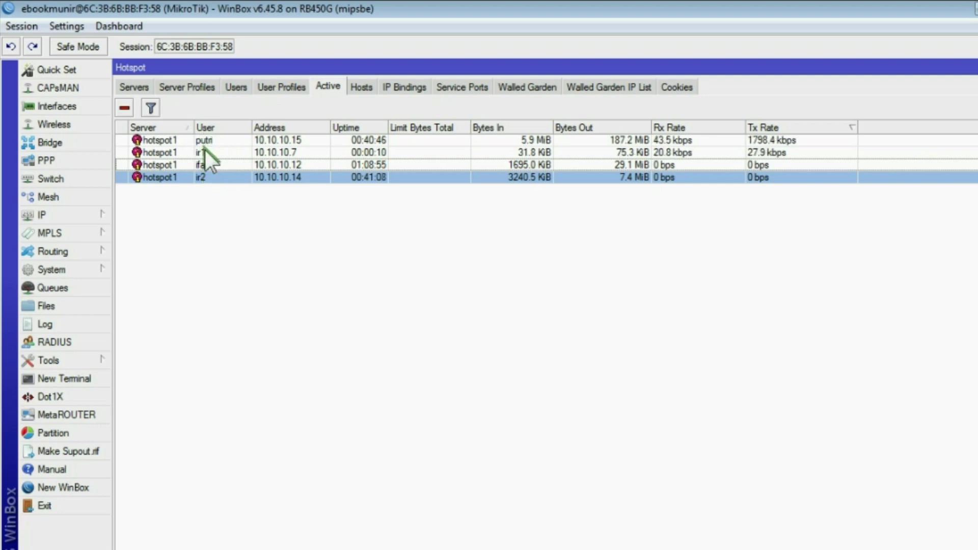
left_click(204, 150)
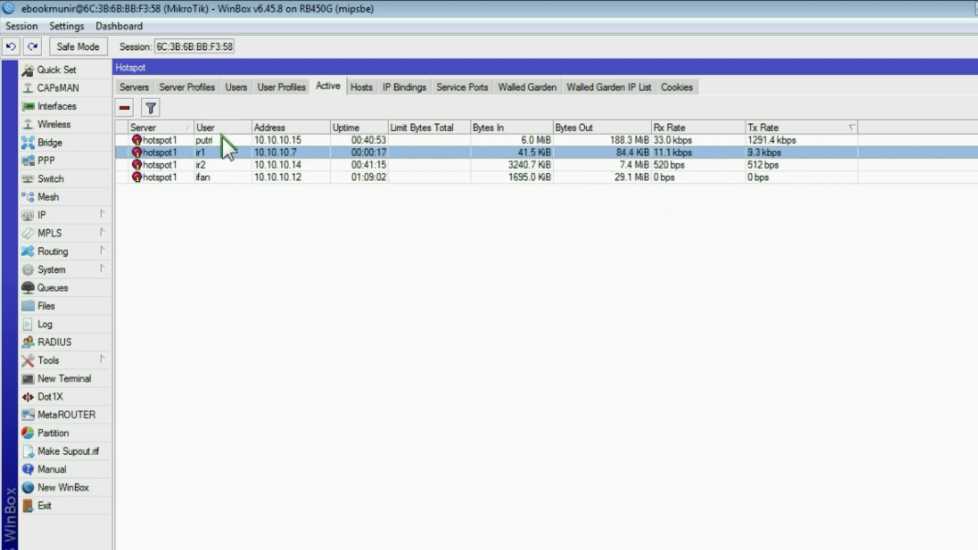
left_click(780, 138)
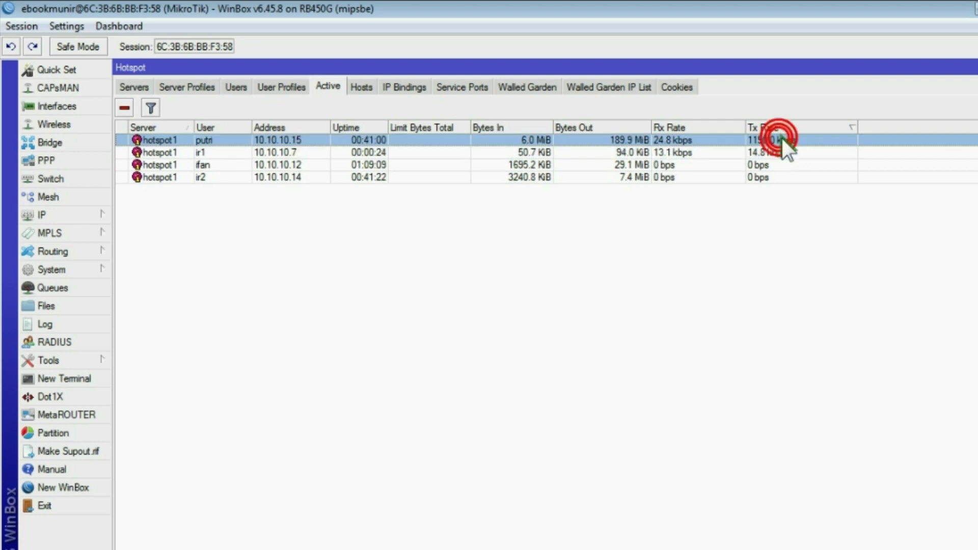
left_click(221, 152)
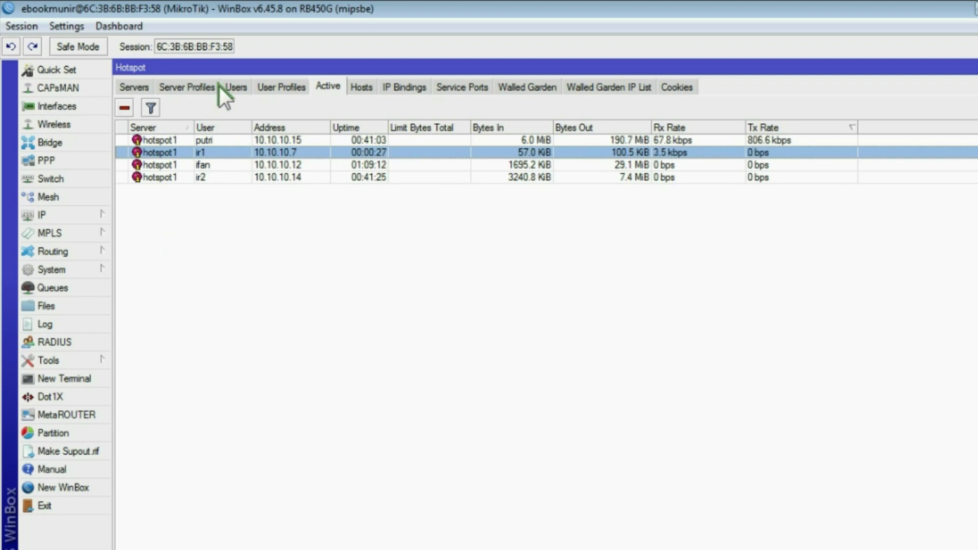
left_click(125, 545)
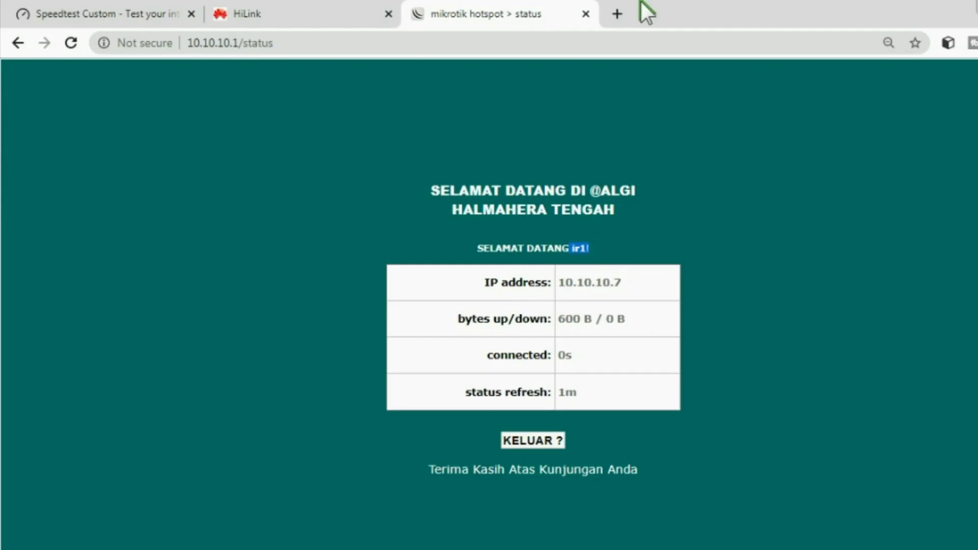
Step: Close the empty tab and the hotspot status page, leaving google.com loading
left_click(617, 13)
left_click(347, 421)
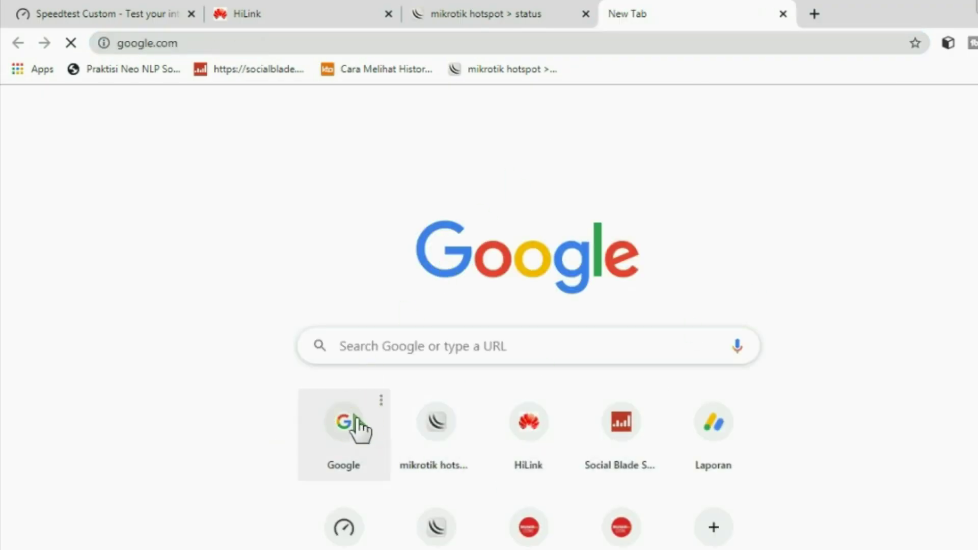
left_click(784, 11)
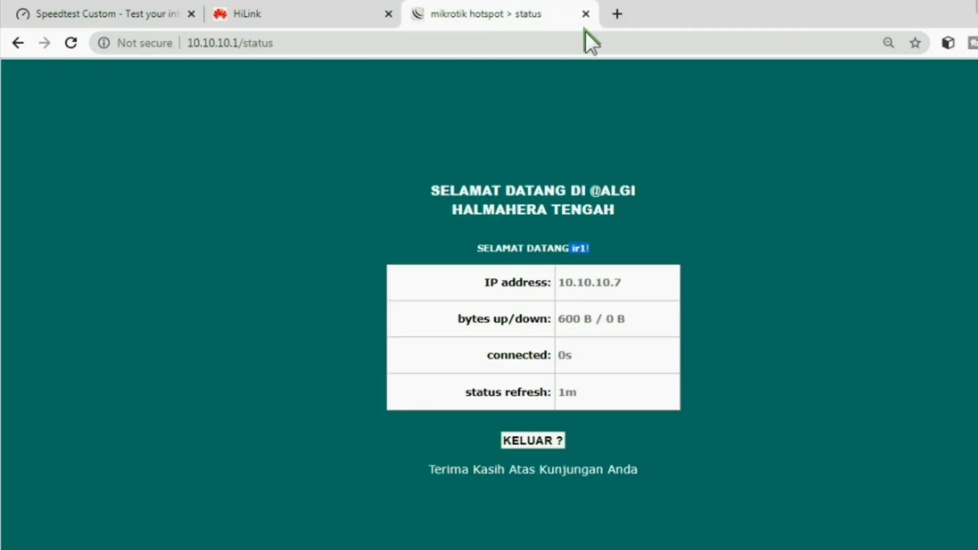
left_click(617, 14)
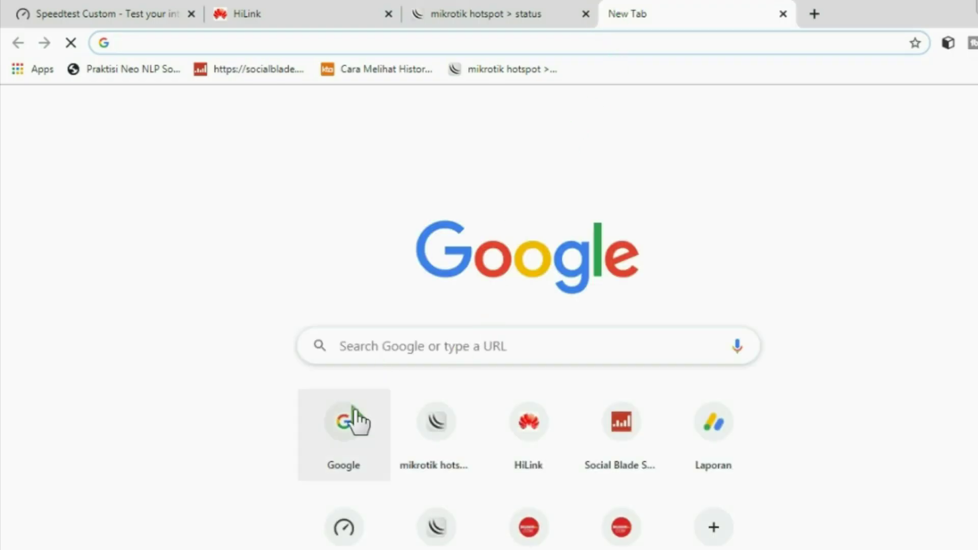
left_click(354, 419)
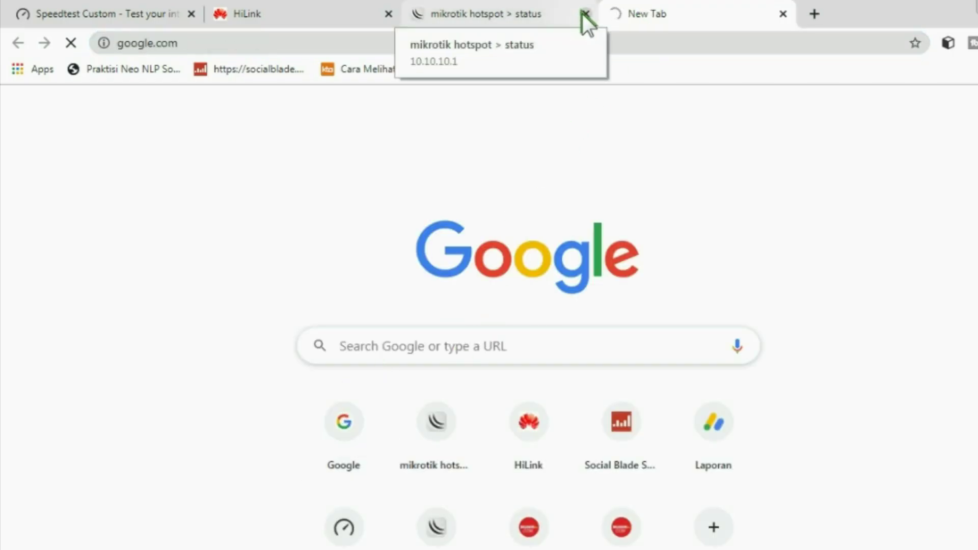
left_click(585, 14)
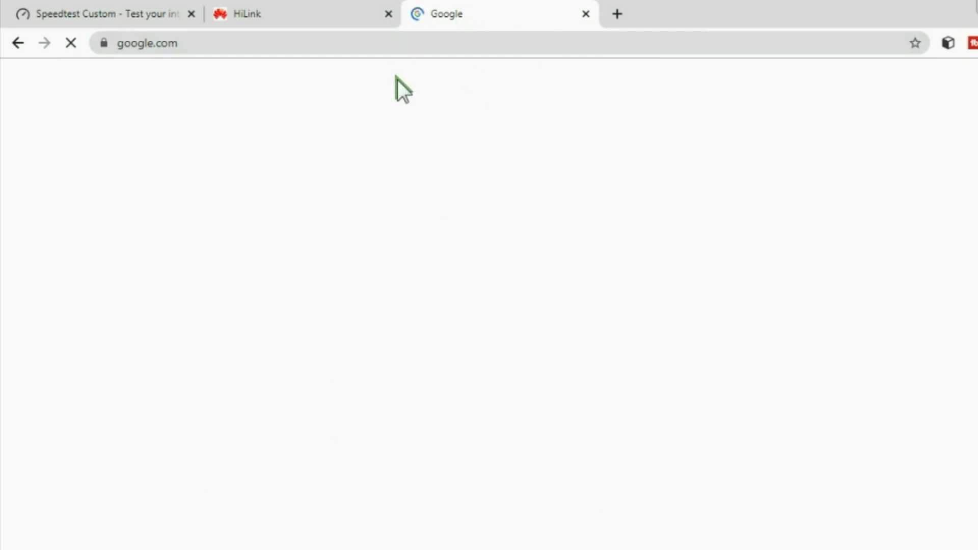
Step: Launch YouTube from the Google apps grid to generate traffic
key("alt+Tab")
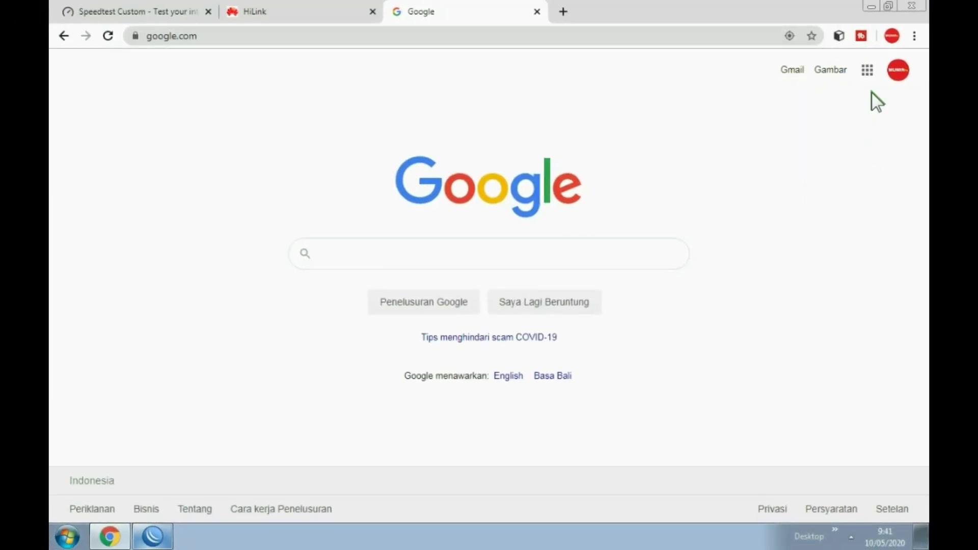
left_click(867, 71)
left_click(725, 199)
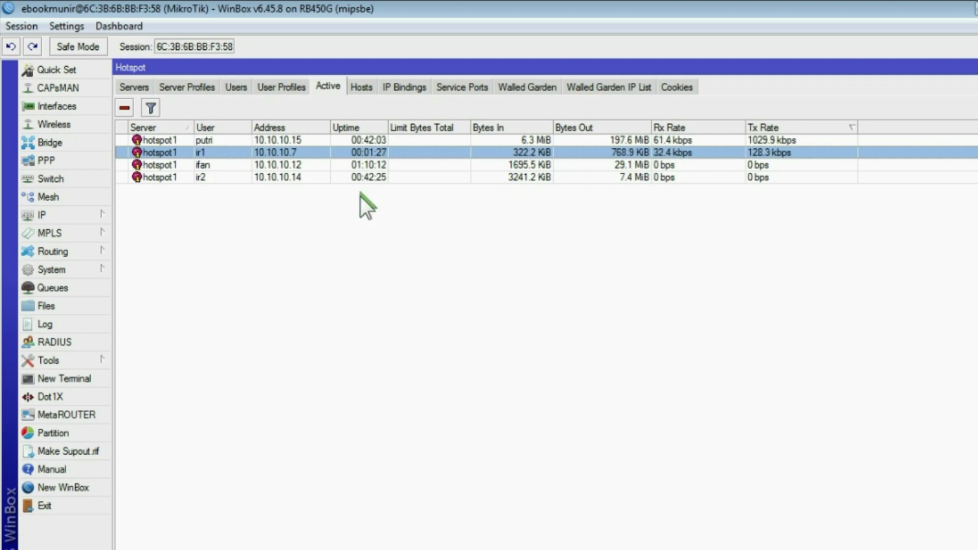
left_click(287, 166)
left_click(286, 153)
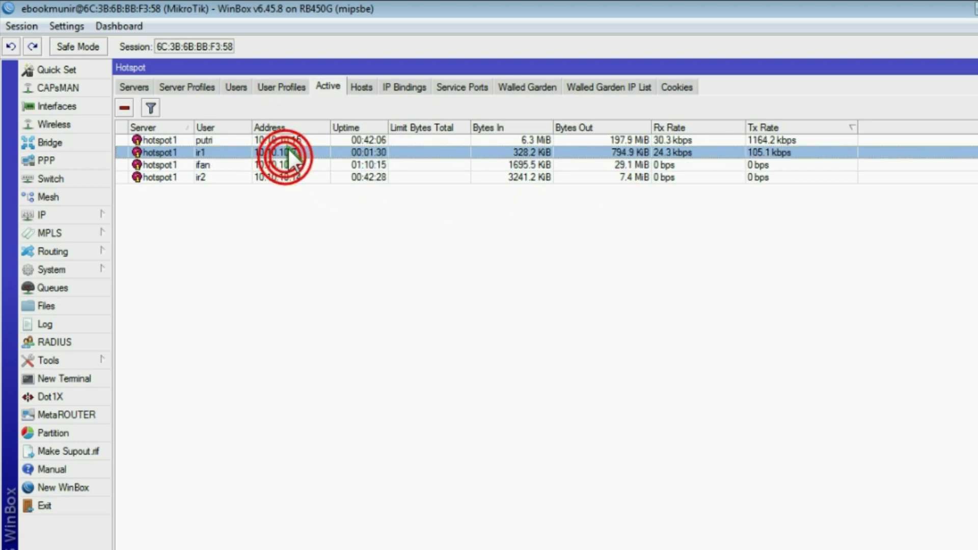
left_click(288, 141)
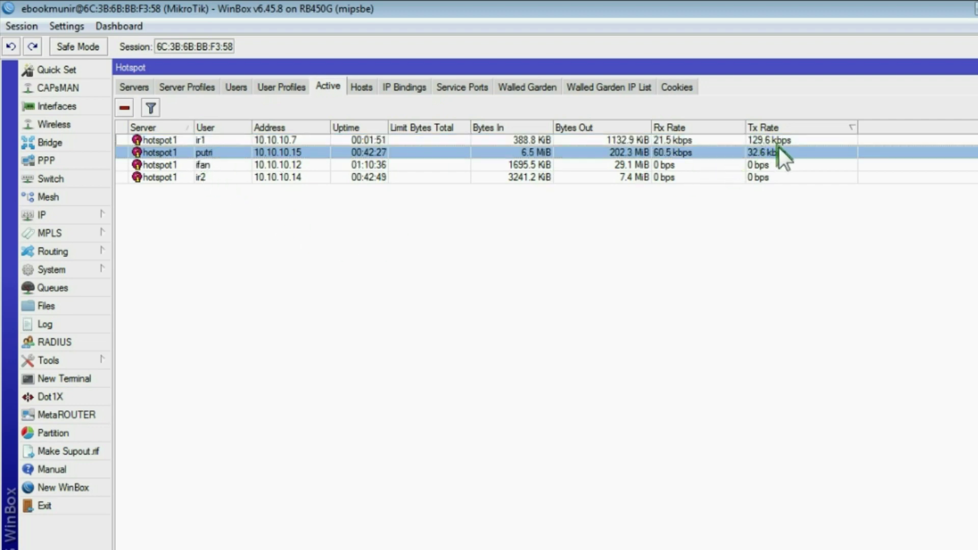
left_click(225, 152)
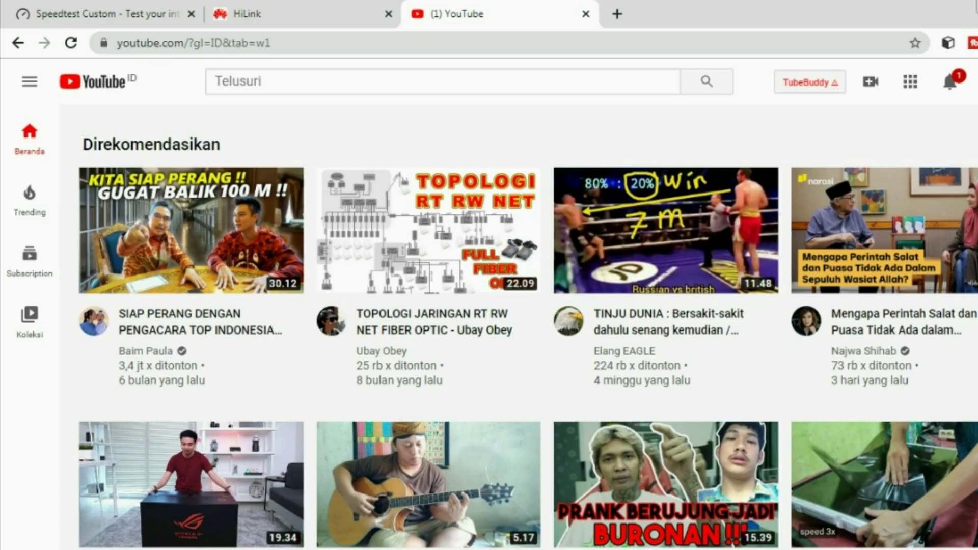
Step: Play the TOPOLOGI JARINGAN RT RW NET topology video on YouTube
left_click(471, 236)
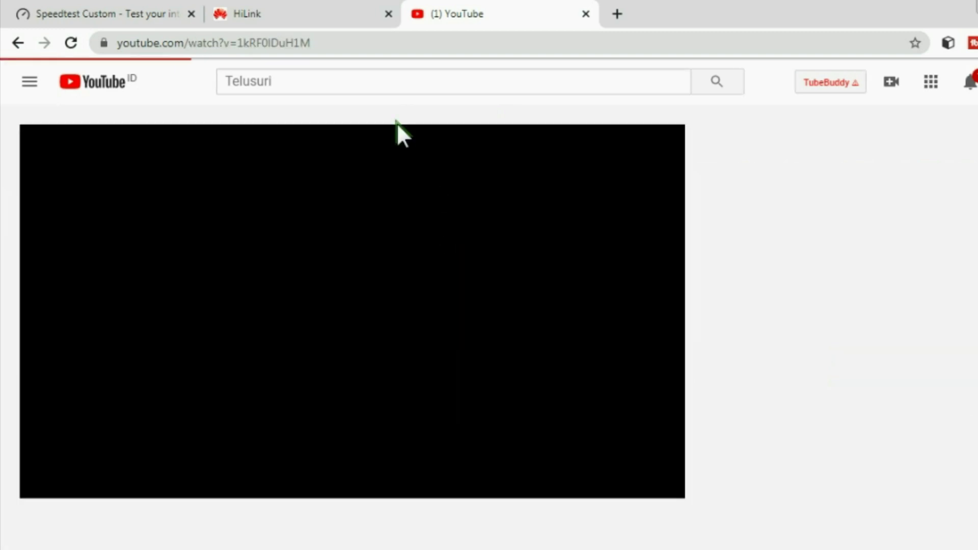
left_click(329, 4)
left_click(438, 9)
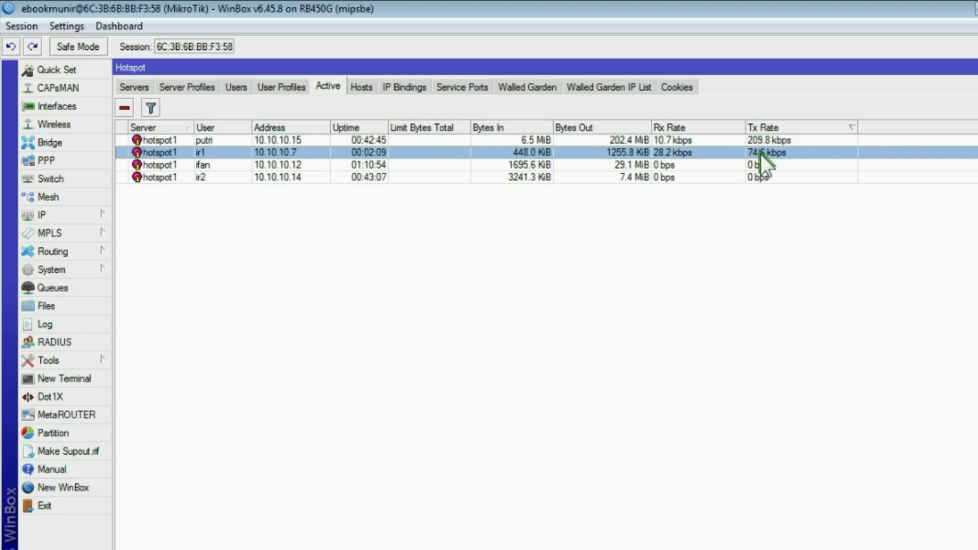
Step: Check the ifan and ir1 active sessions, then list the hotspot users
left_click(759, 162)
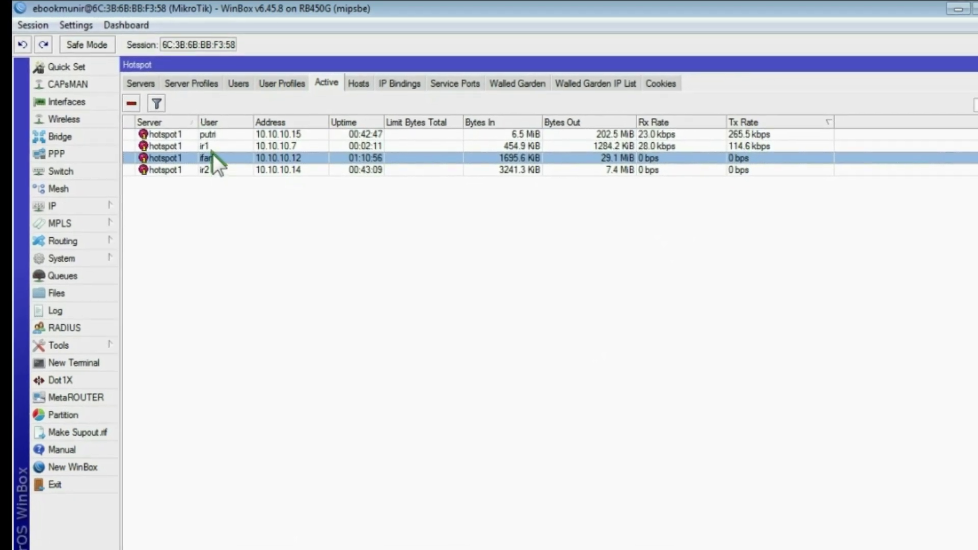
left_click(213, 142)
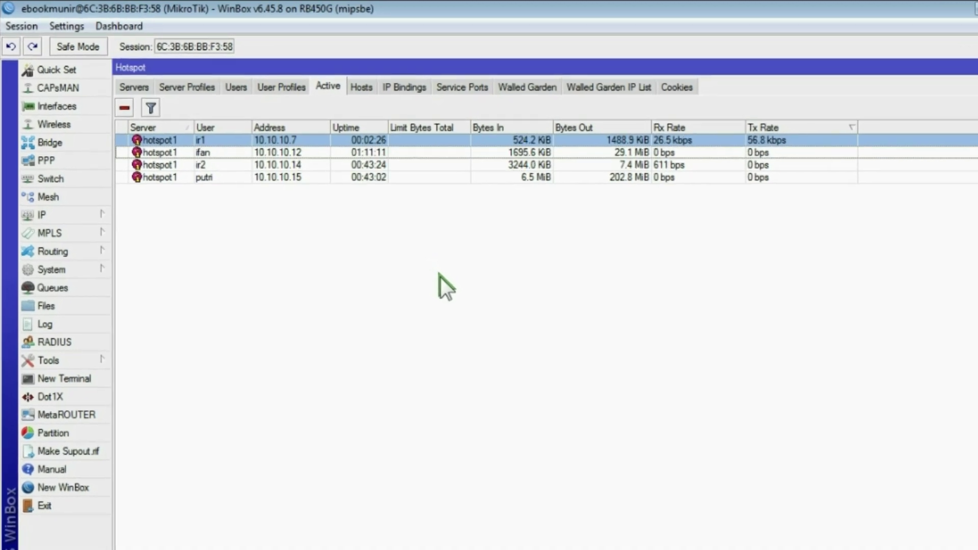
left_click(235, 87)
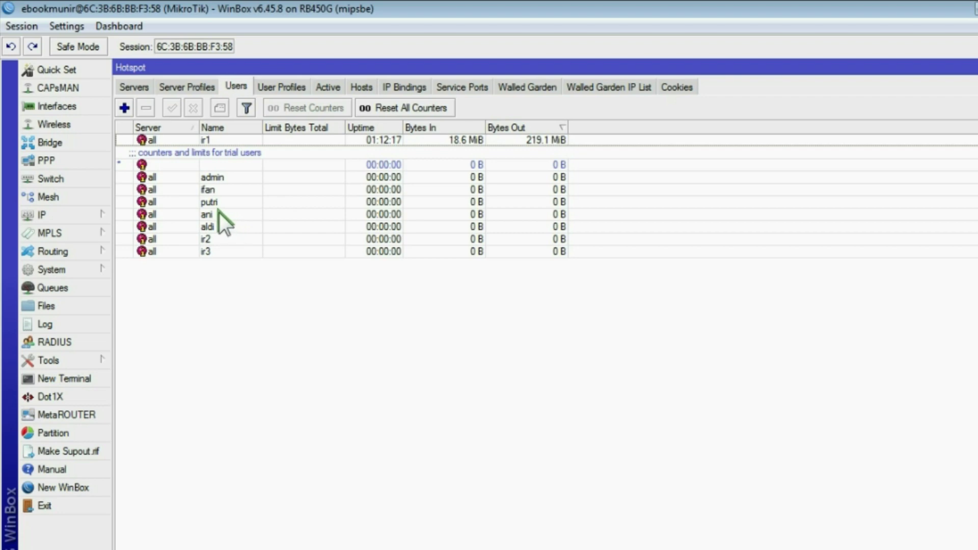
Step: Give hotspot user ir1 a Limit Uptime of 24:00:00 (1d) and apply it
double_click(204, 140)
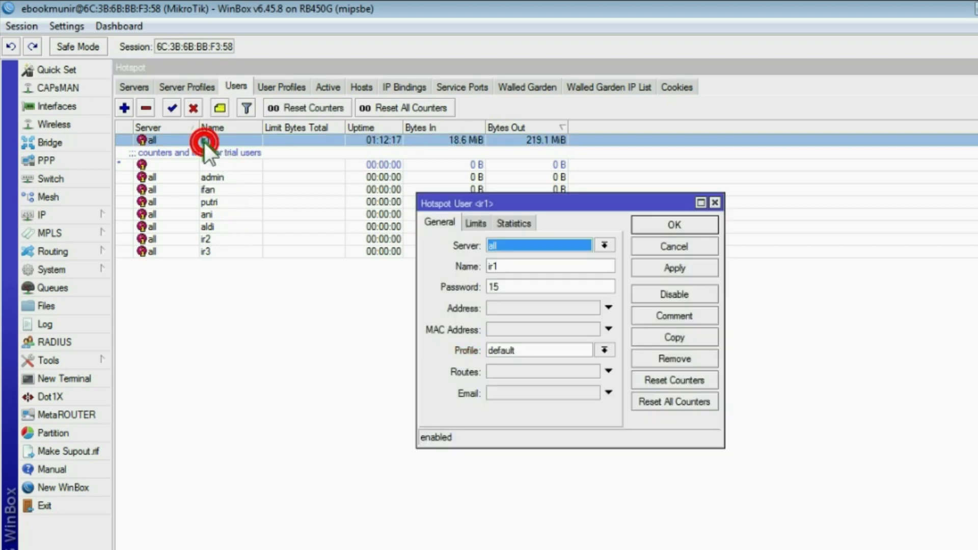
left_click(475, 222)
left_click(515, 244)
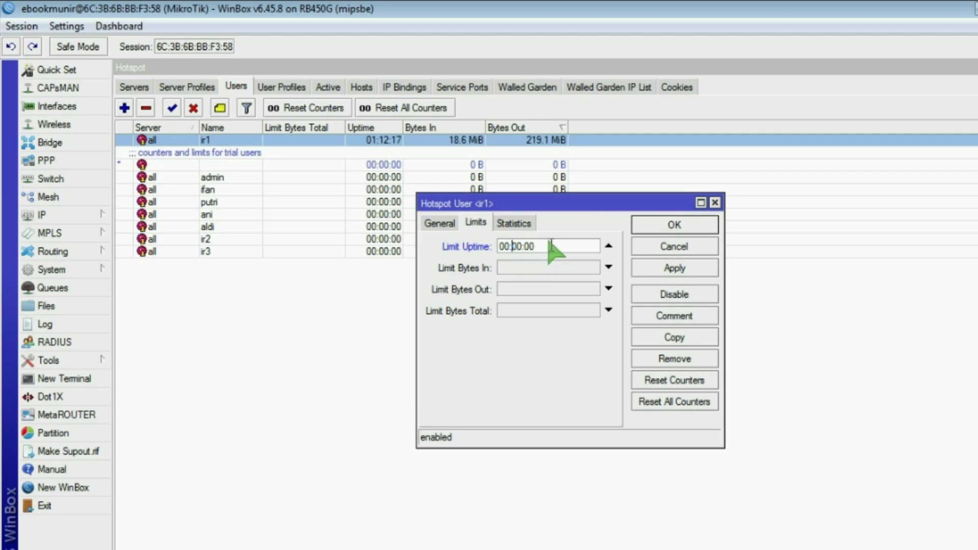
left_click(507, 247)
key("Delete")
key("Delete")
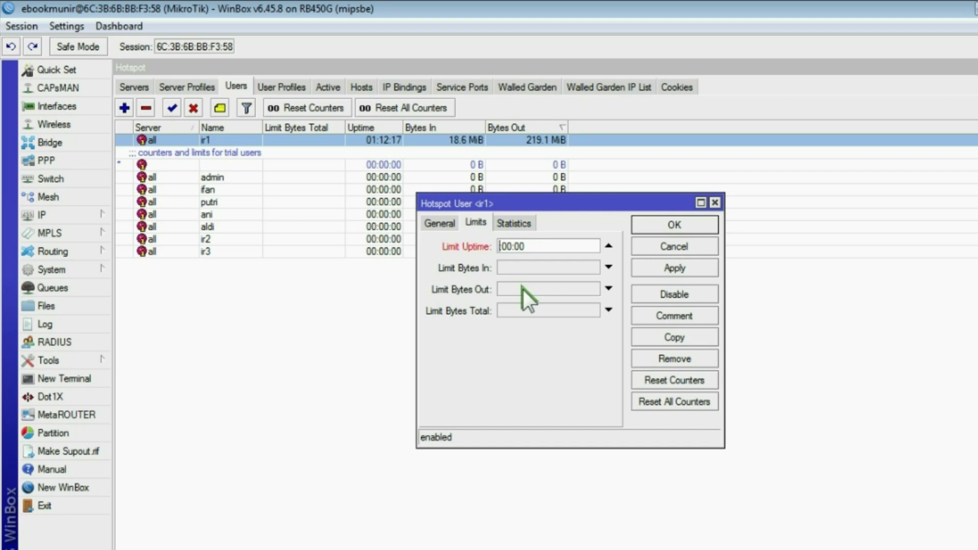
type("24:")
left_click(670, 270)
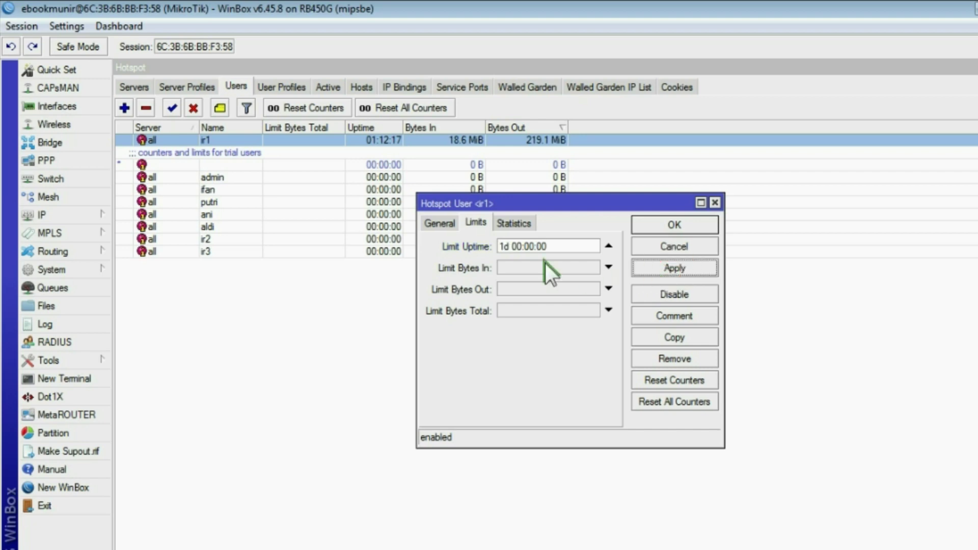
double_click(506, 246)
left_click(508, 250)
left_click(515, 249)
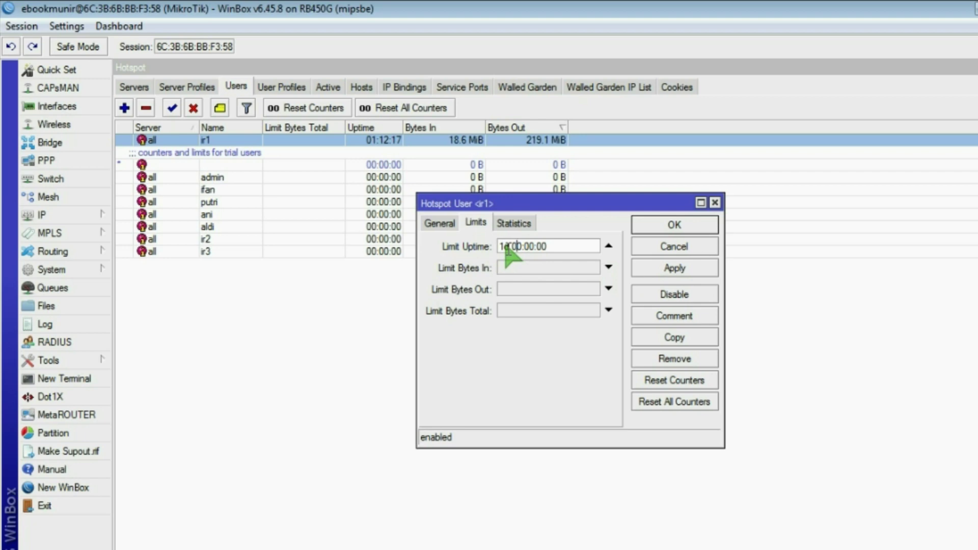
Step: Start editing Limit Bytes Total and open the Kuota Voucer notes maximized
left_click(502, 310)
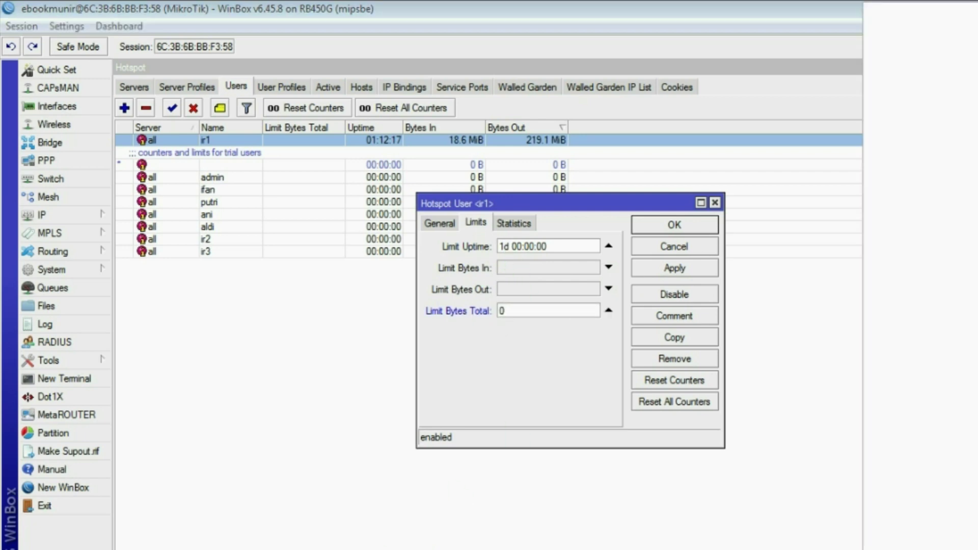
mouse_move(918, 198)
left_click(913, 219)
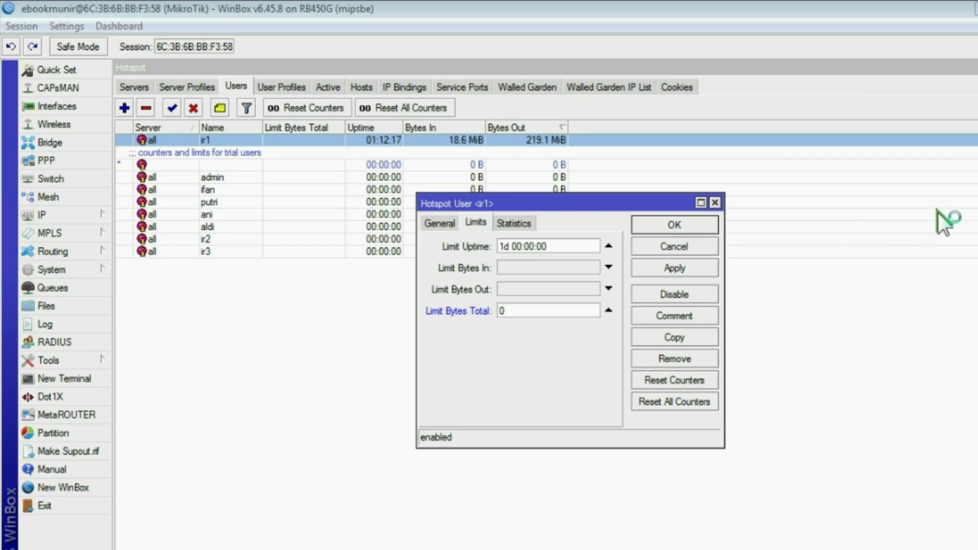
left_click(613, 109)
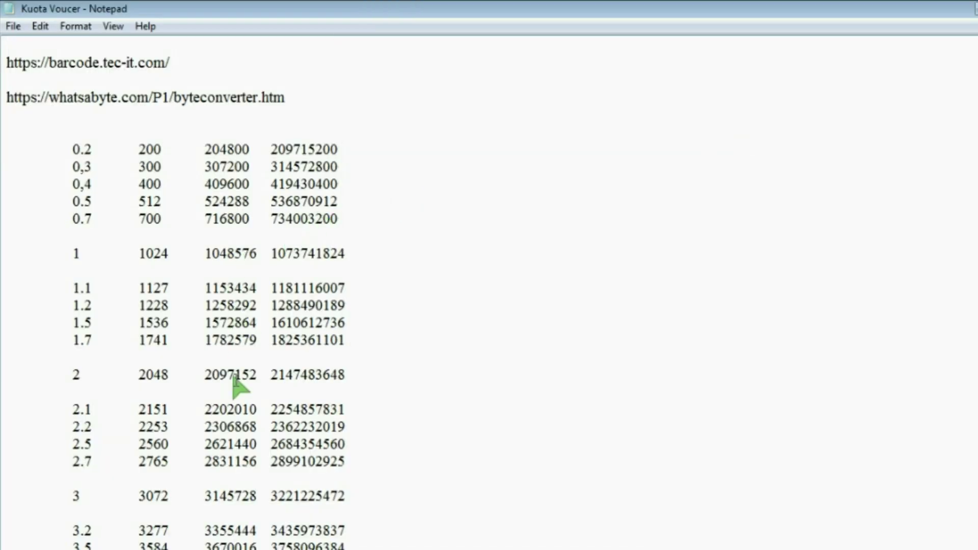
double_click(75, 253)
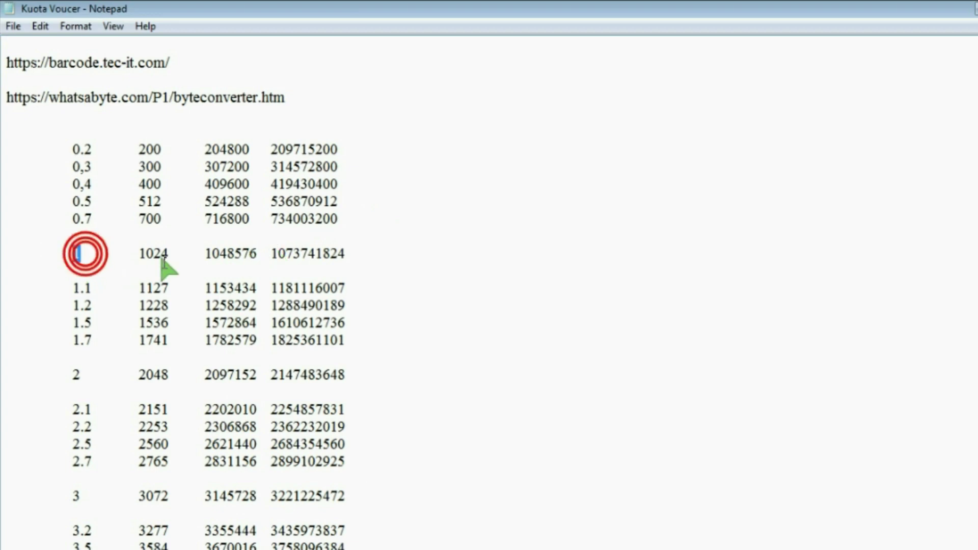
double_click(279, 254)
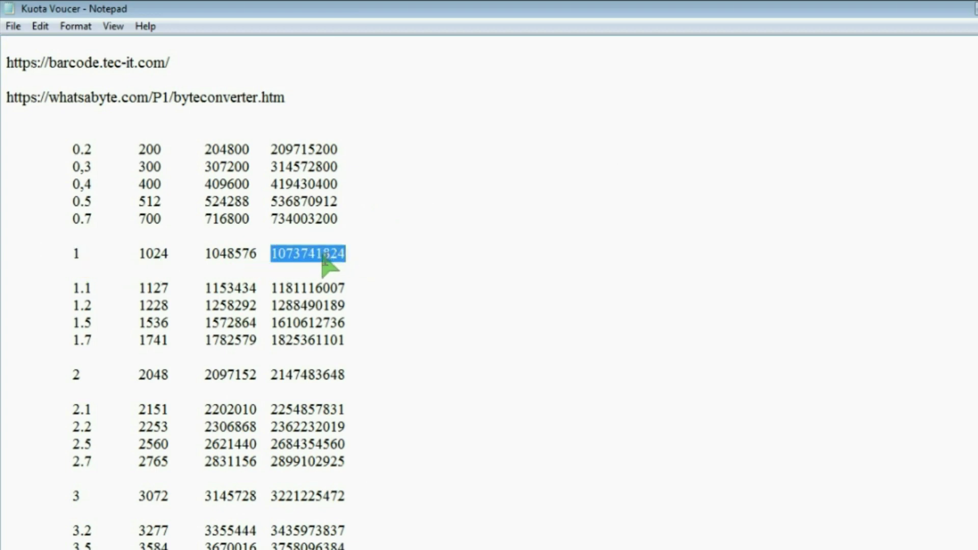
right_click(325, 258)
left_click(362, 312)
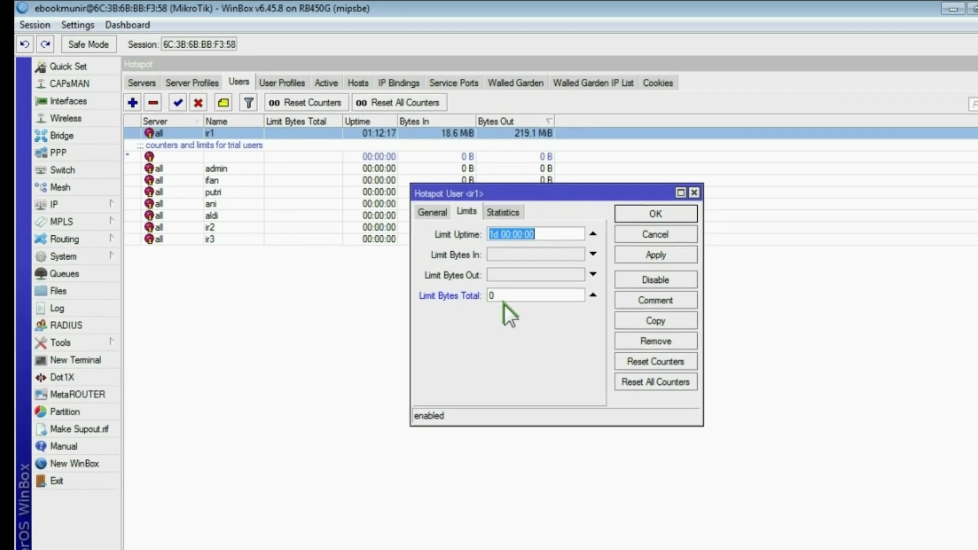
double_click(501, 291)
key("ctrl+v")
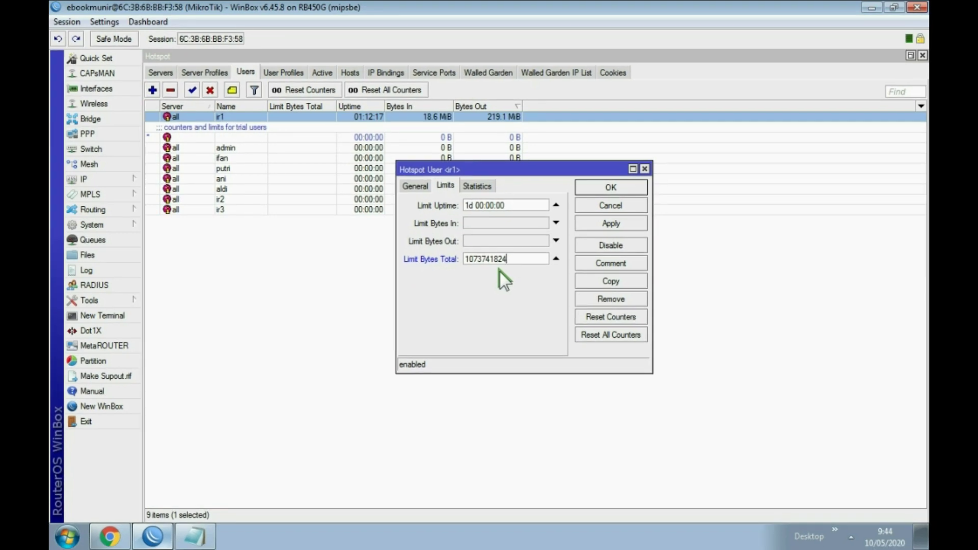
left_click(606, 223)
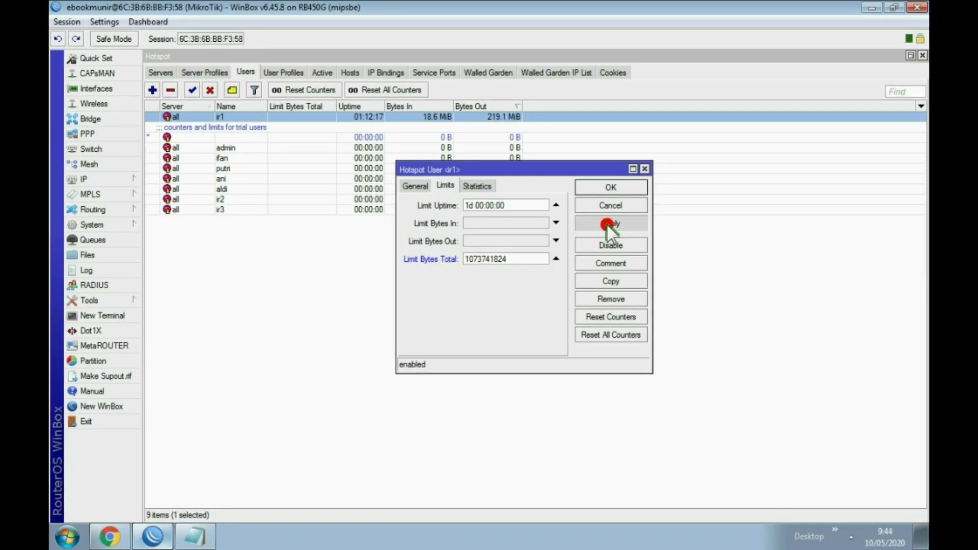
left_click(607, 187)
left_click(322, 72)
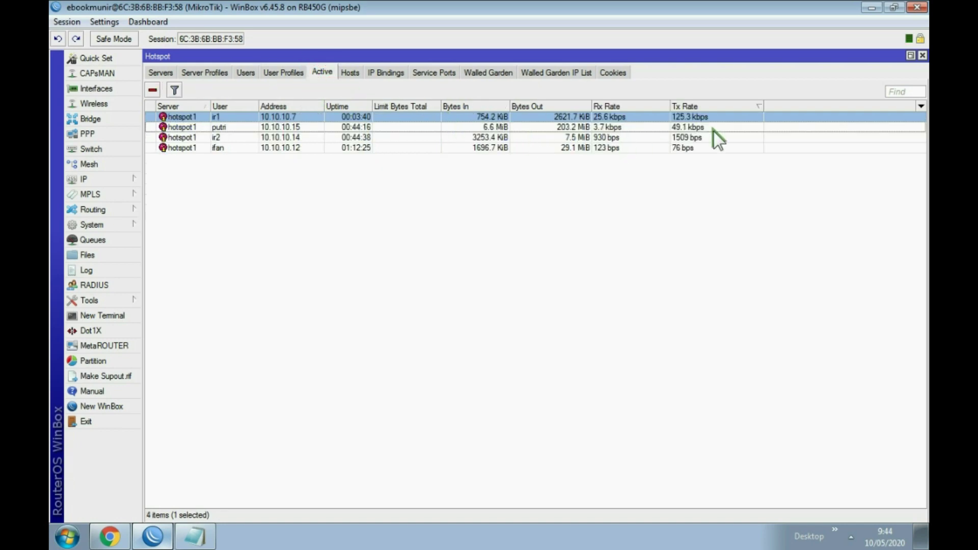